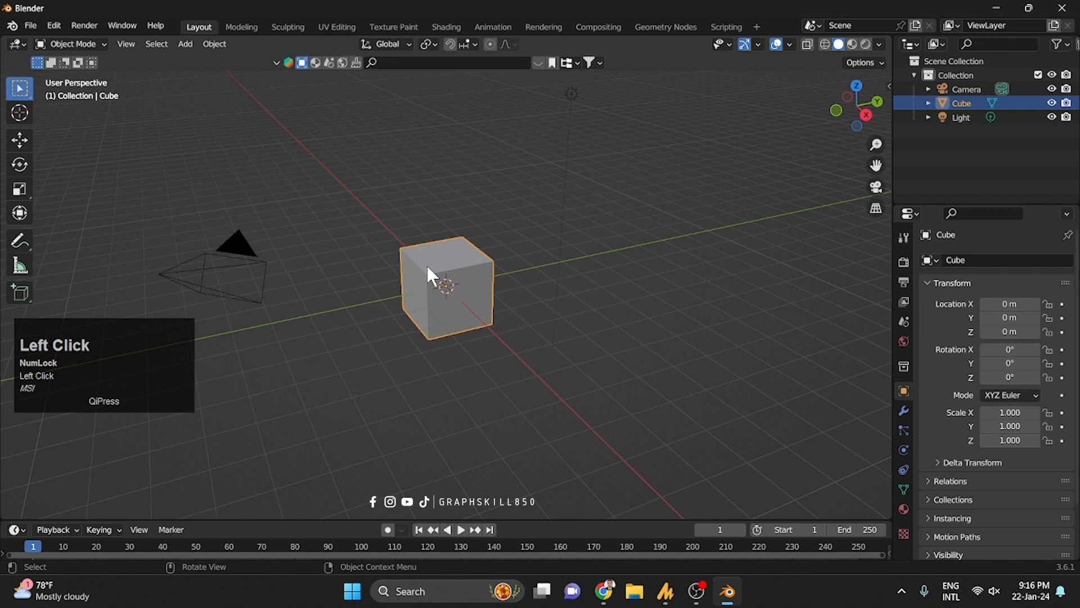
Delete the default cube and add a Path curve at the scene origin.
key(Delete)
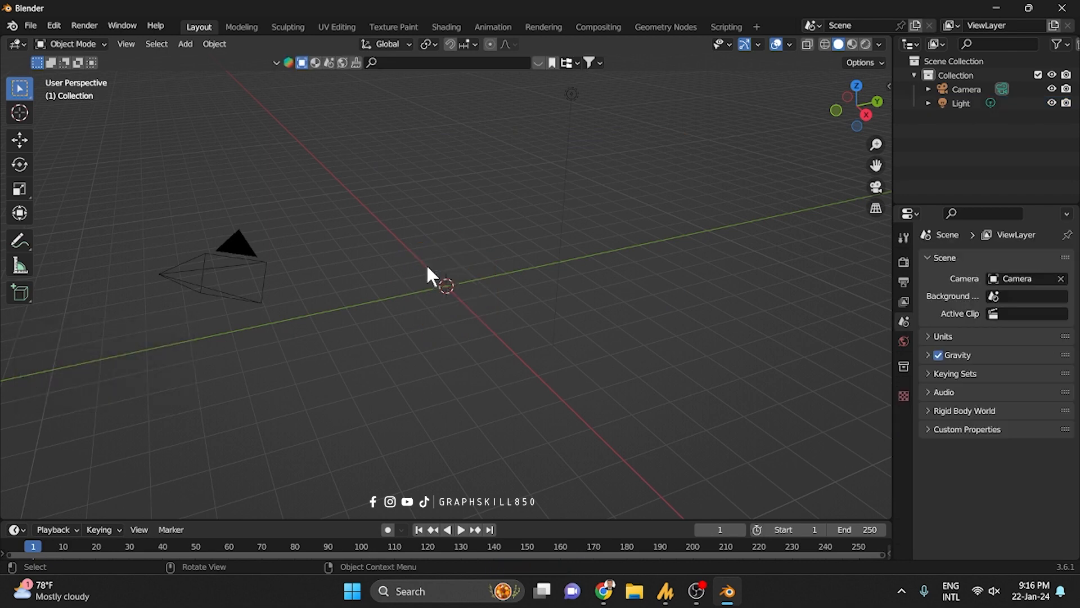
key(shift+a)
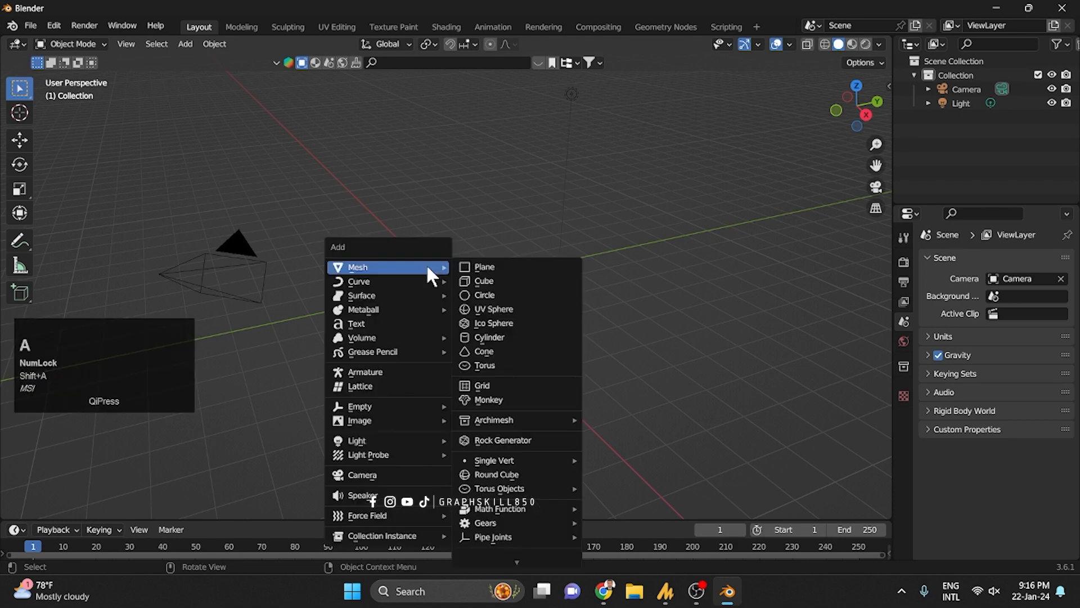
mouse_move(382, 284)
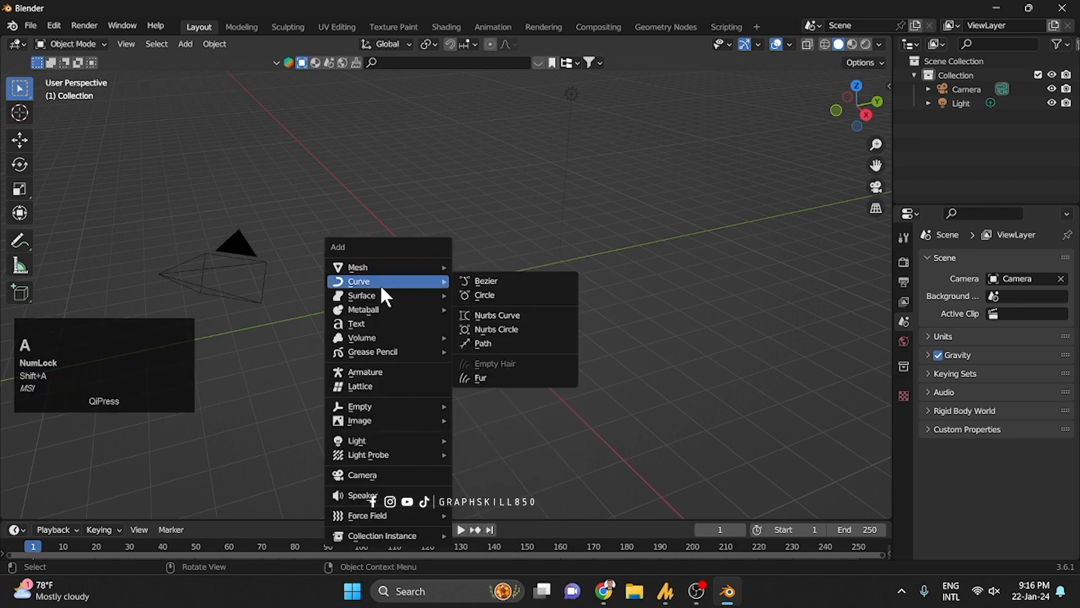
click(482, 341)
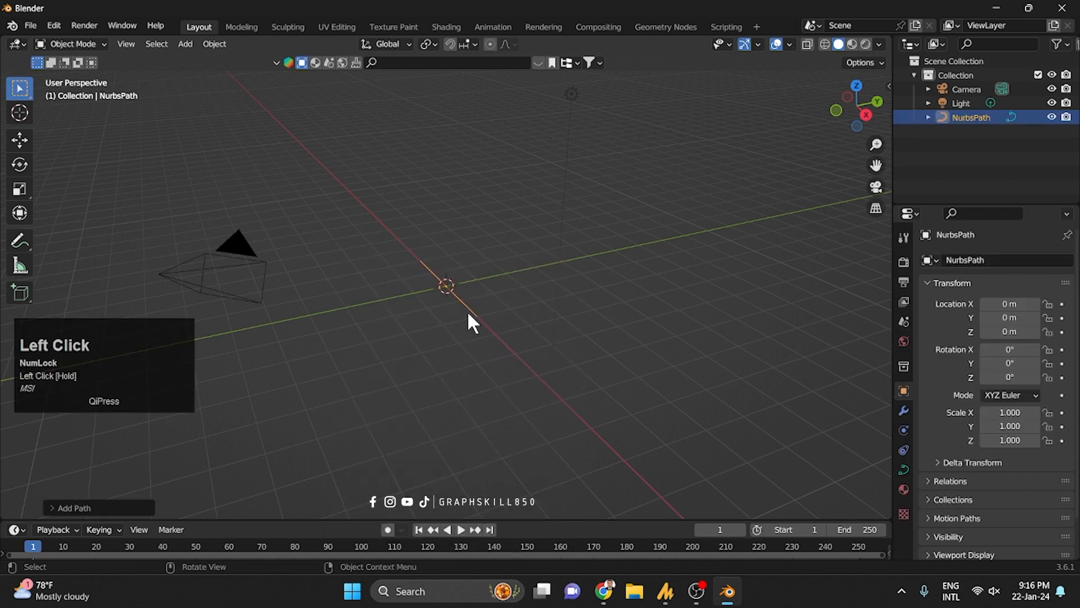
Rotate the path 90° about the global Y axis so that it stands vertically.
key(r)
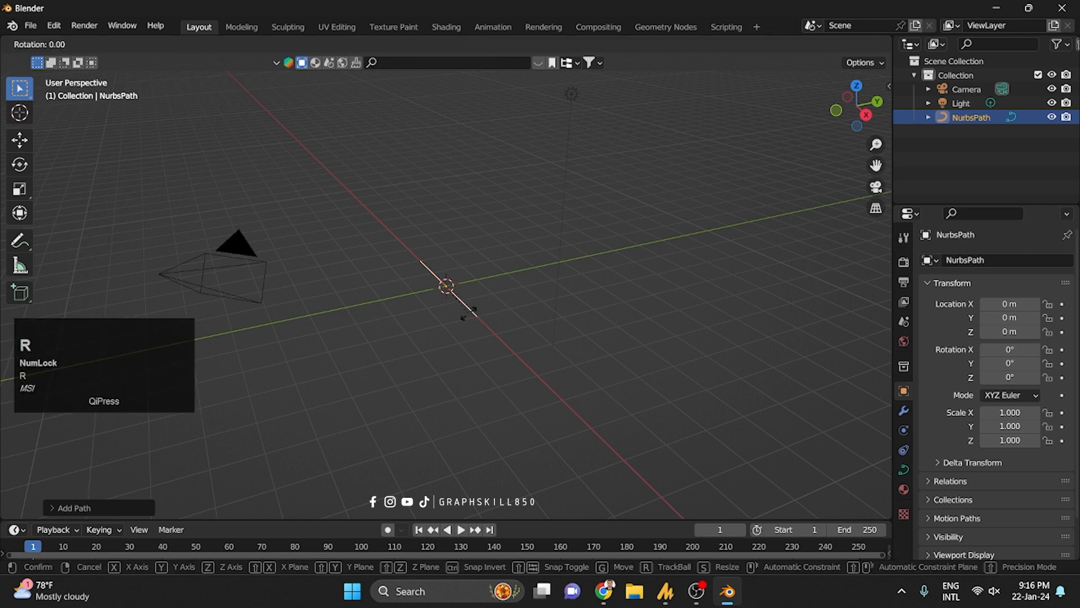
text(y)
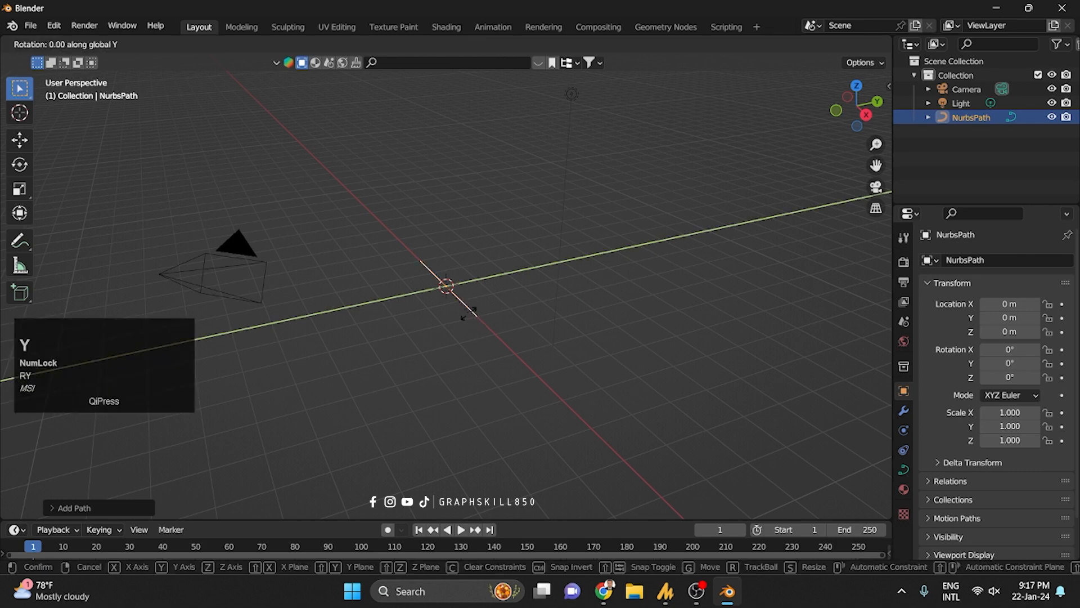
text(90)
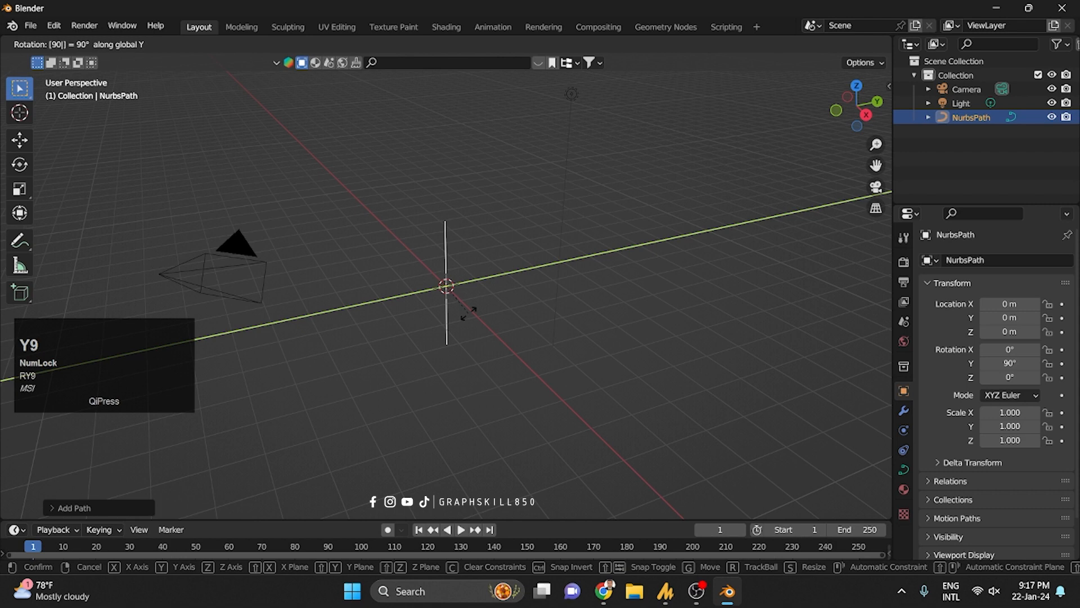
key(Return)
In the right orthographic view, move the path 2 m up along Z so its lower end sits at the origin.
click(865, 114)
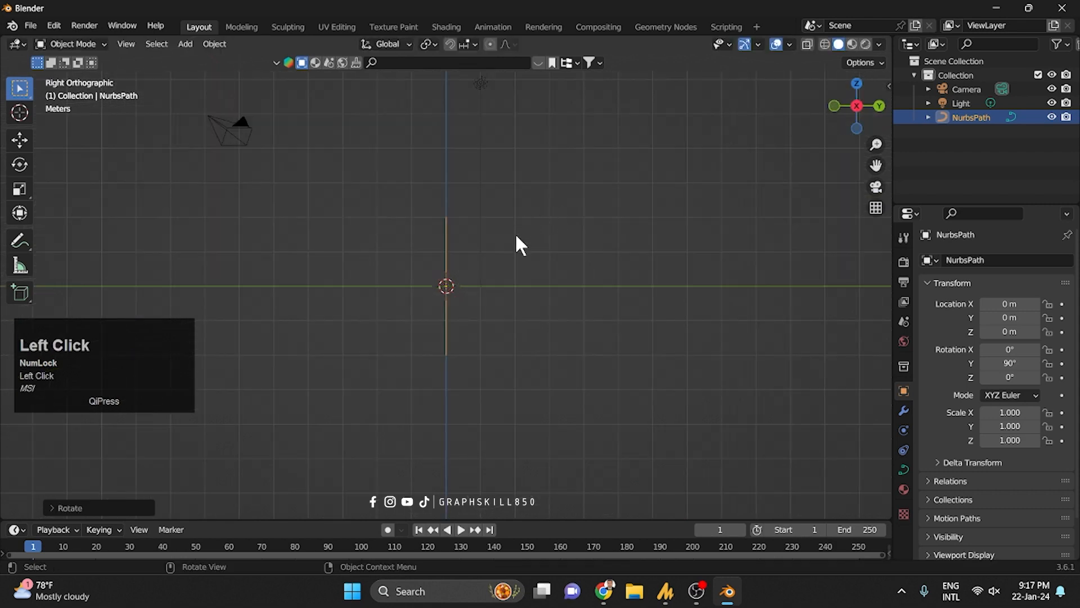
scroll(467, 288, up, 3)
click(20, 139)
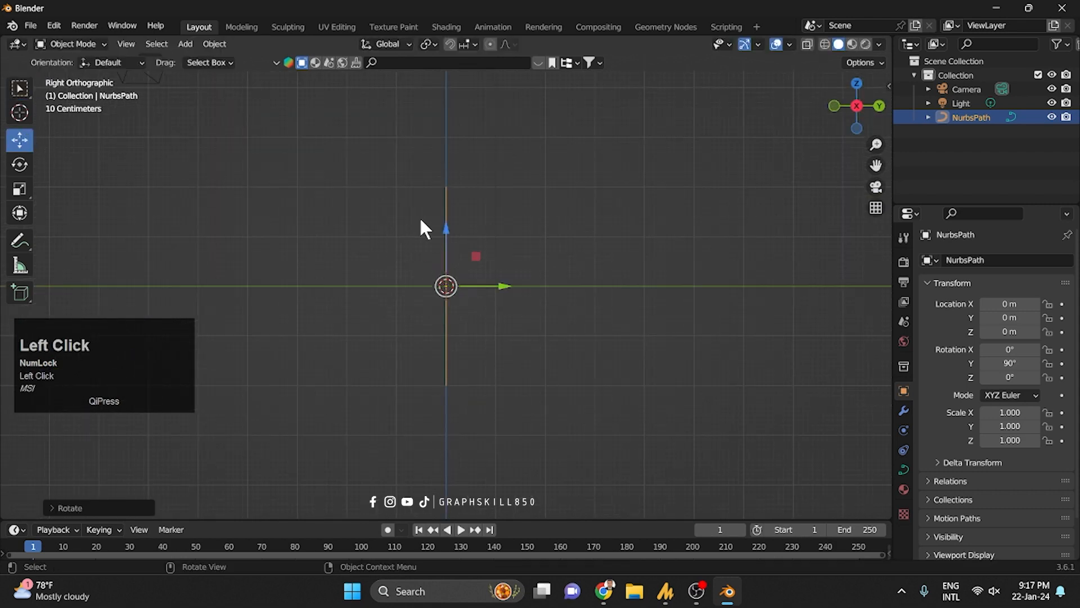
drag(454, 239, 453, 138)
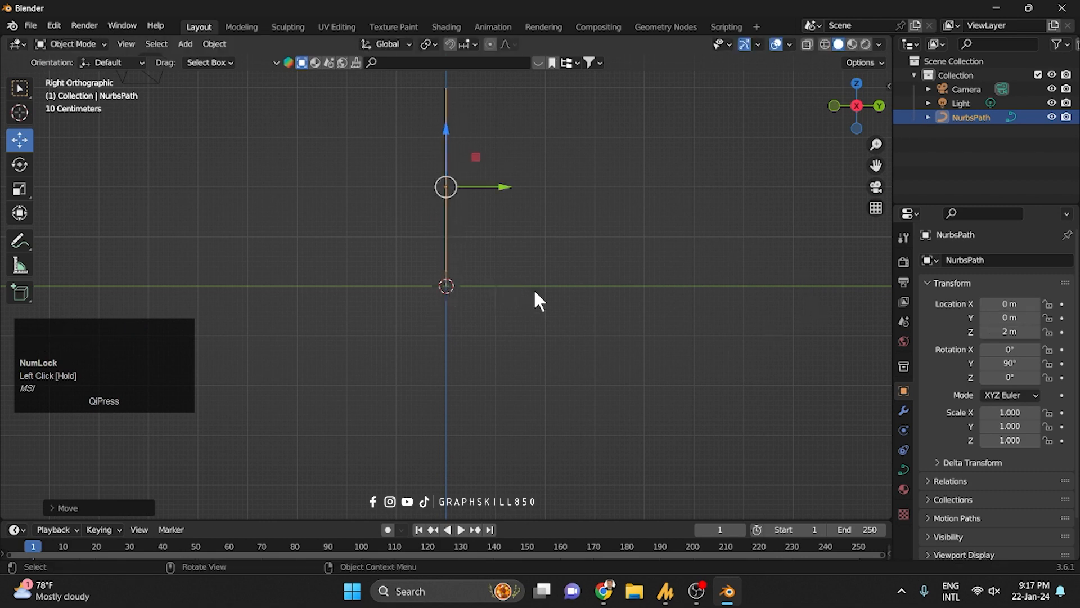
shift+middle_drag(538, 224, 565, 286)
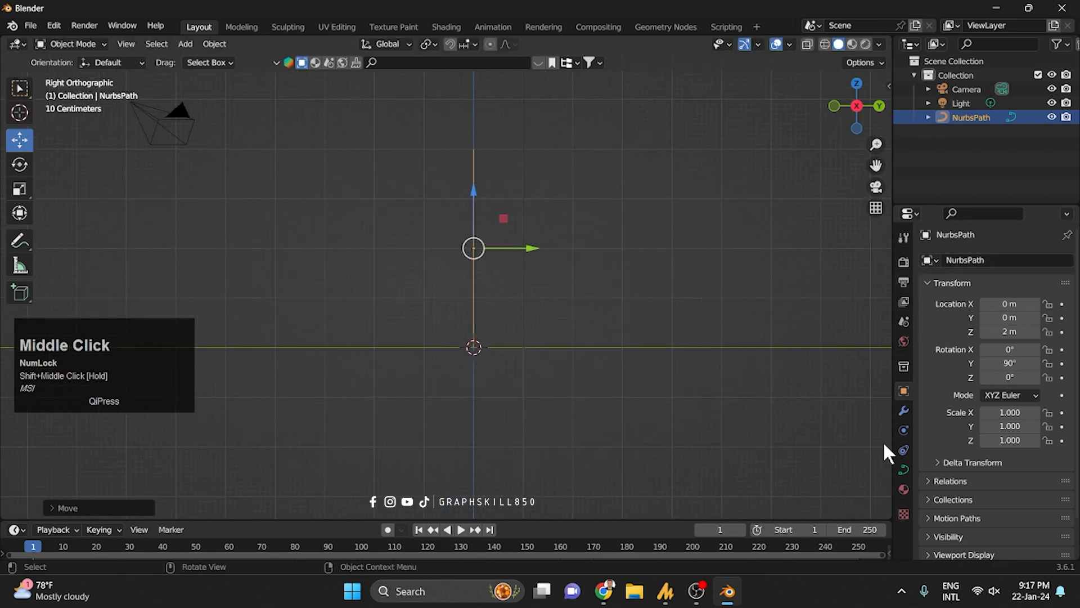
Add a Screw modifier to the path and apply all of the object's transforms.
click(900, 412)
click(958, 259)
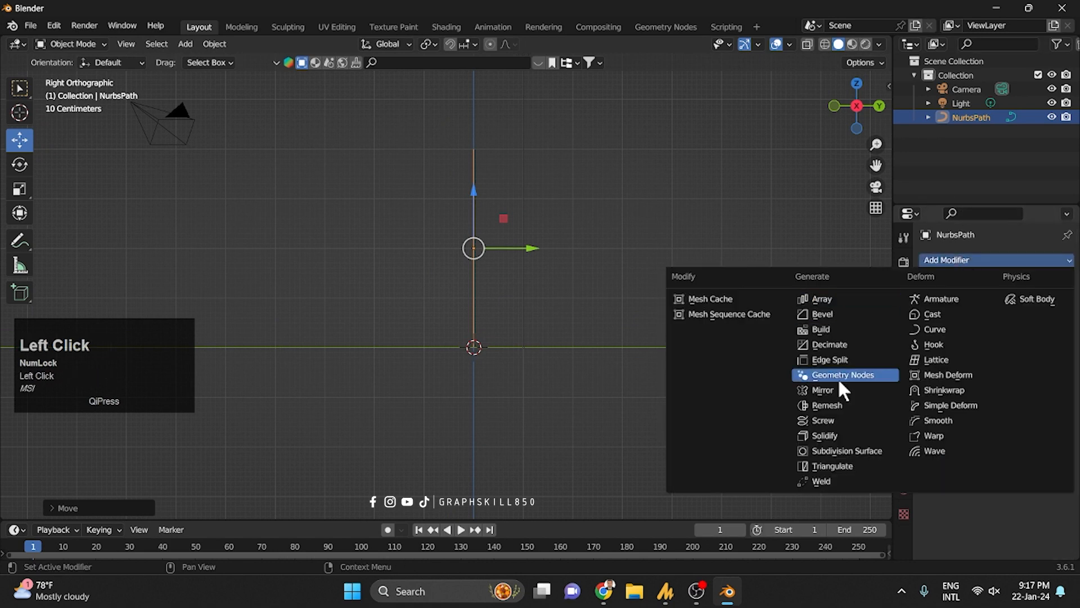
click(835, 419)
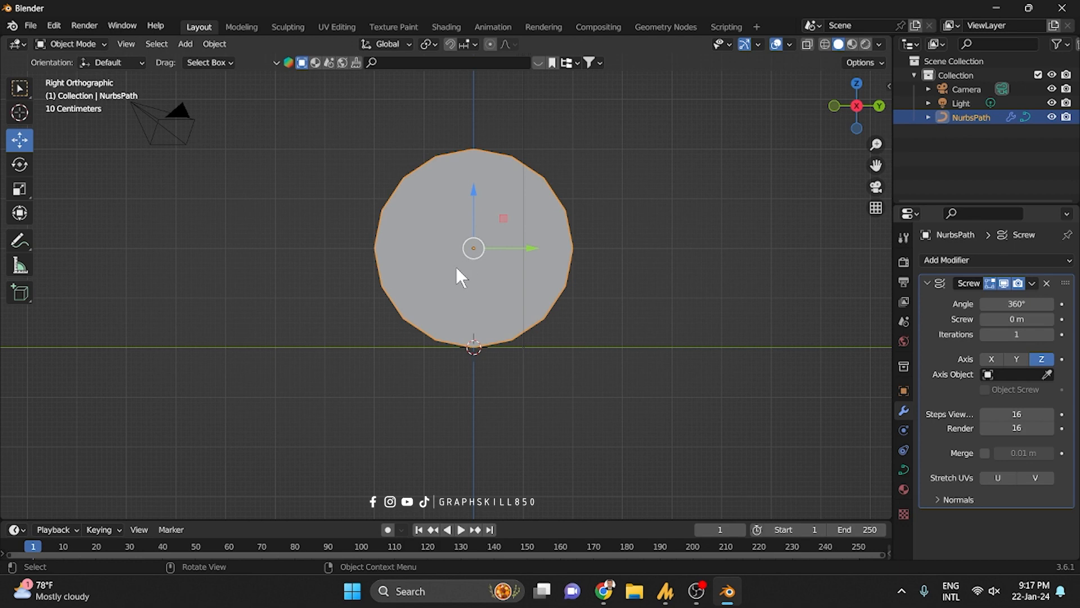
key(ctrl+a)
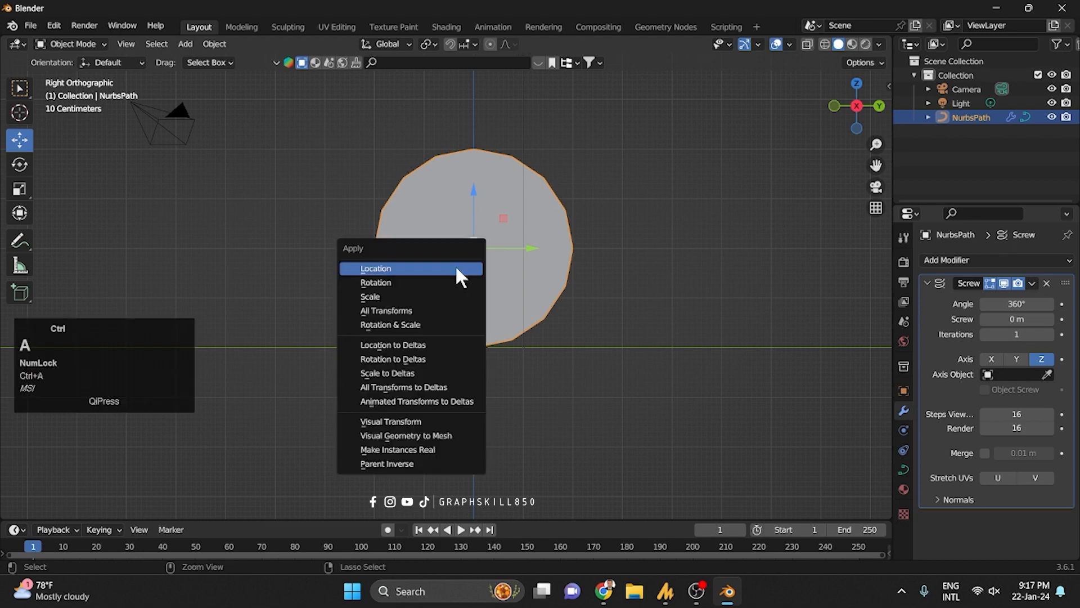
click(410, 313)
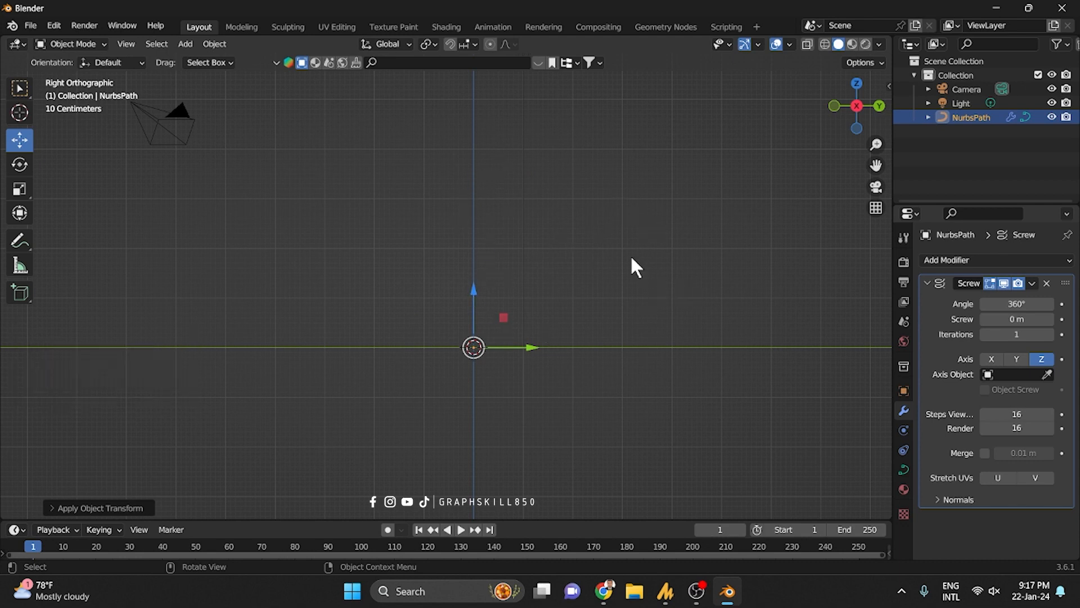
In Edit Mode, move the path's lowest control point outward along Y to flare the base.
middle_drag(626, 253, 684, 271)
key(Tab)
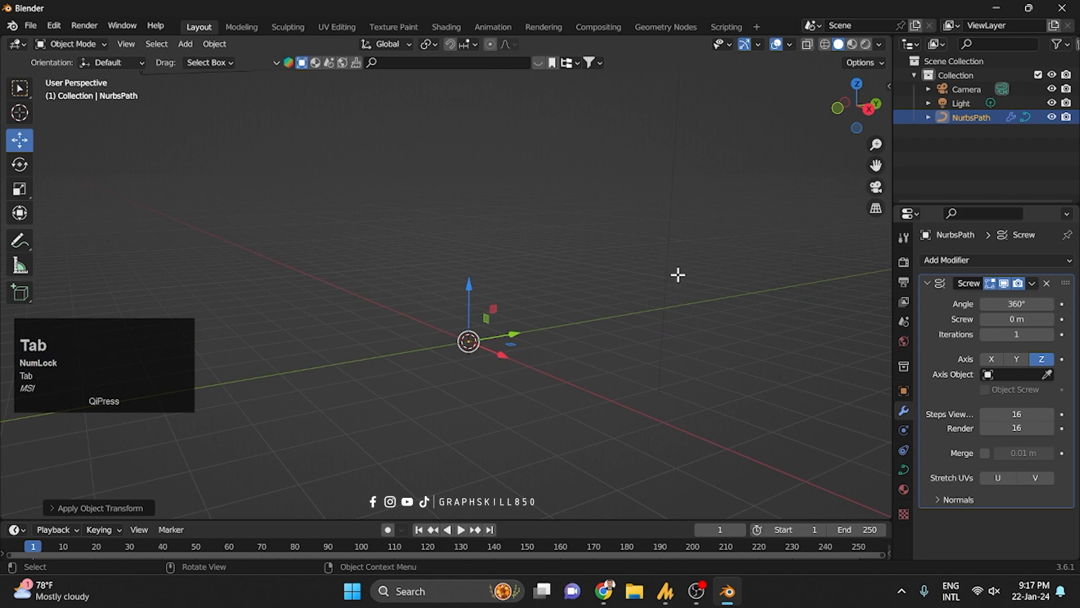
drag(445, 192, 511, 215)
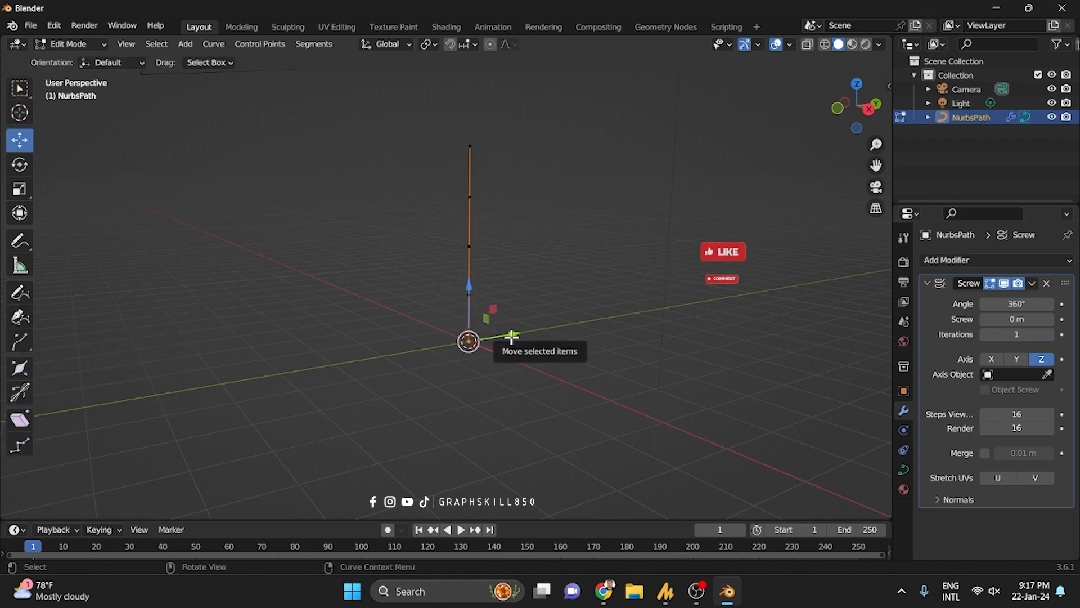
drag(515, 336, 594, 321)
middle_drag(648, 330, 544, 322)
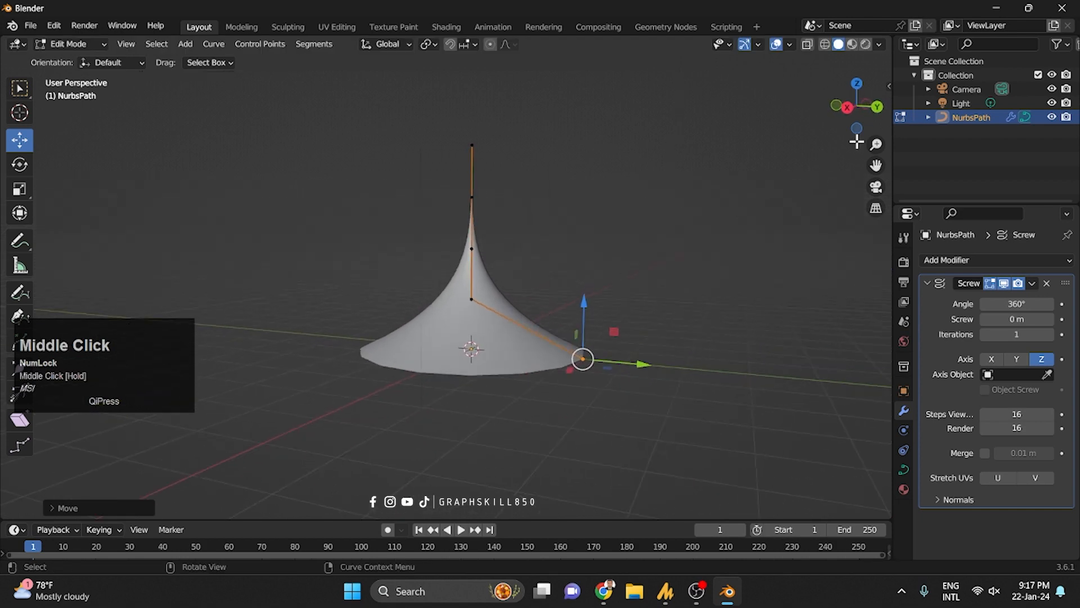
In the right view, move the four upper control points outward along Y into a bell profile, with the top one close to the axis.
click(851, 108)
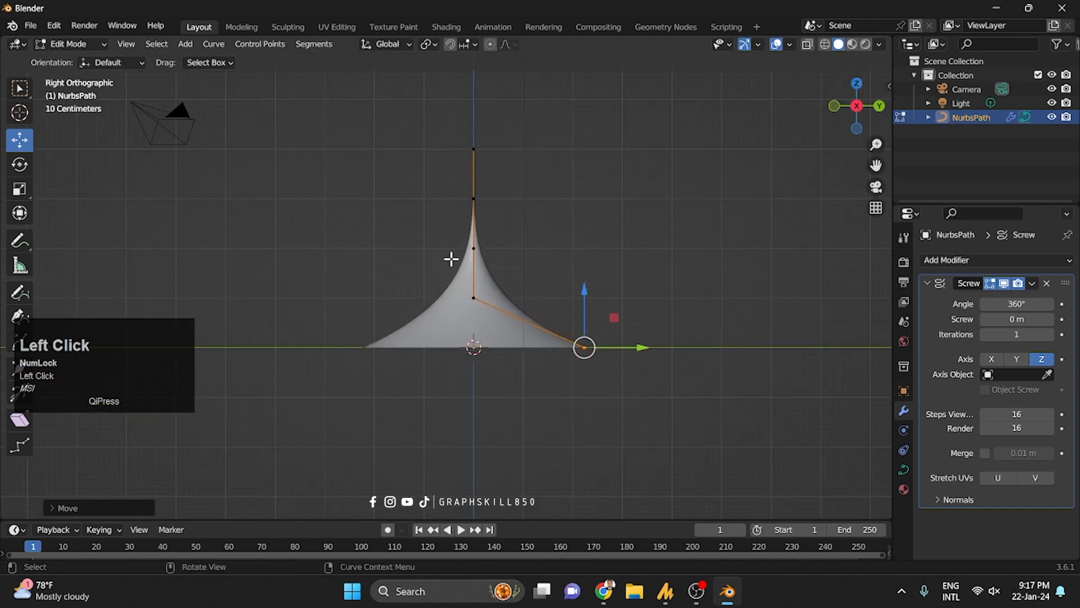
drag(462, 281, 592, 283)
drag(437, 231, 584, 243)
drag(444, 184, 571, 197)
drag(448, 143, 482, 149)
middle_drag(484, 148, 471, 265)
Move the second control point from the top further outward along Y to round the bell's shoulder, and return to Object Mode.
click(858, 117)
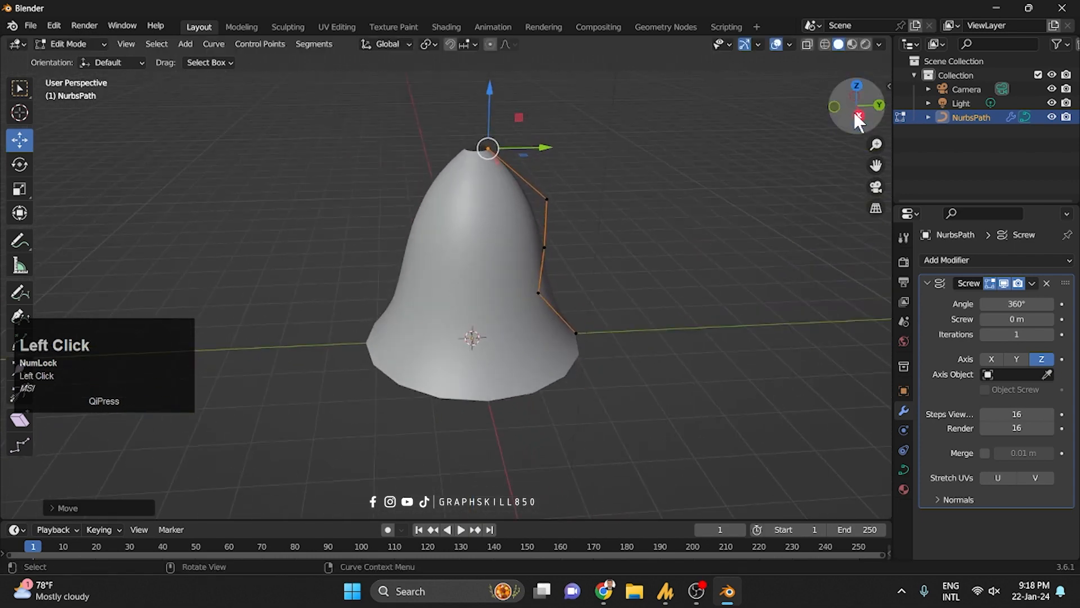
drag(568, 186, 530, 210)
drag(588, 198, 631, 205)
click(544, 248)
middle_drag(579, 225, 470, 283)
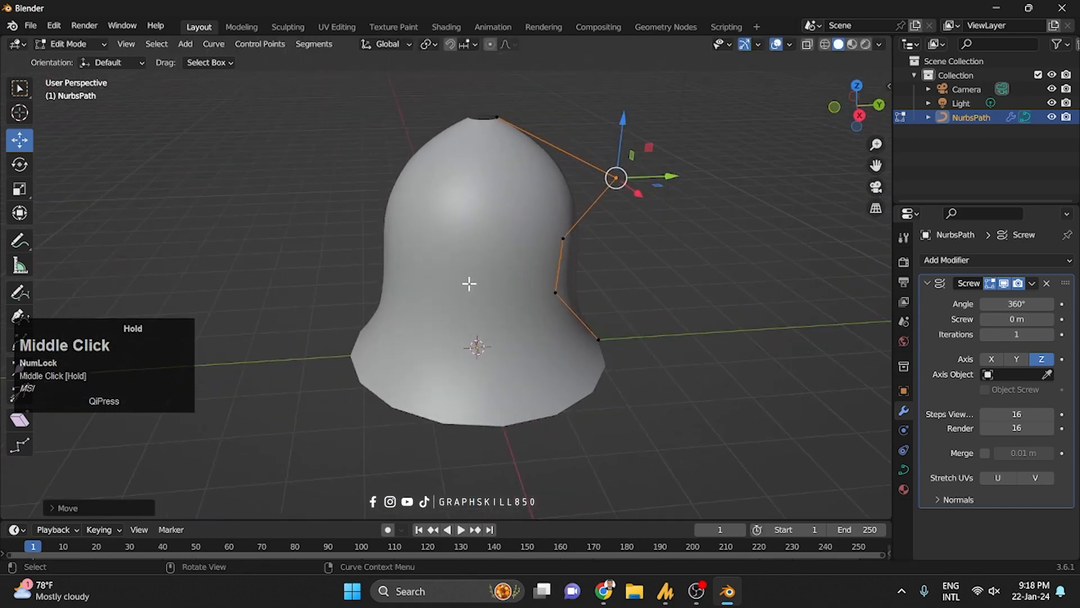
key(Tab)
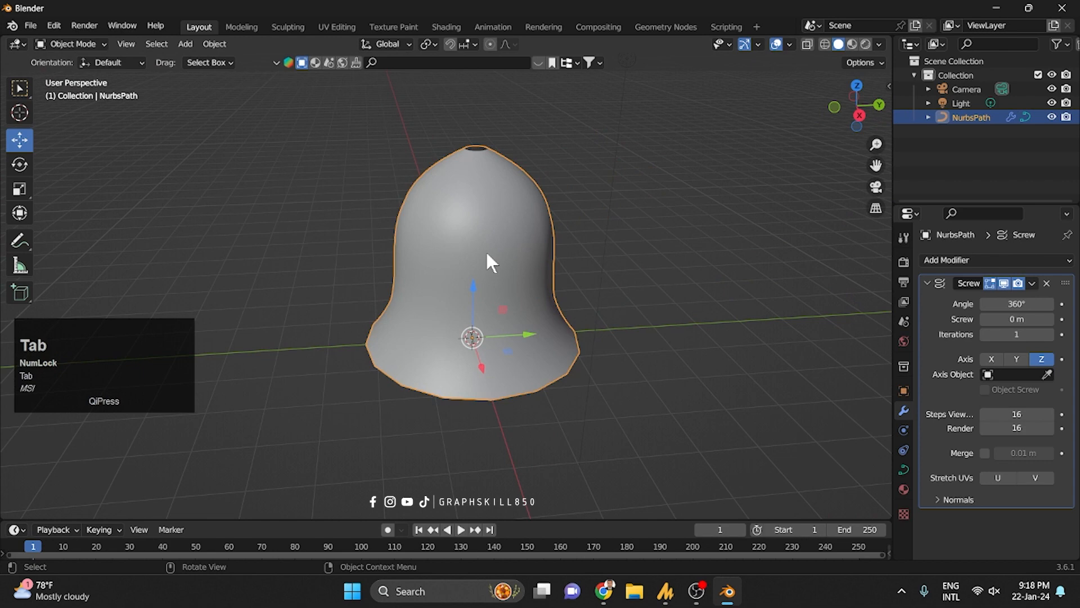
Convert the bell curve with its Screw modifier to a mesh.
click(1032, 282)
click(965, 298)
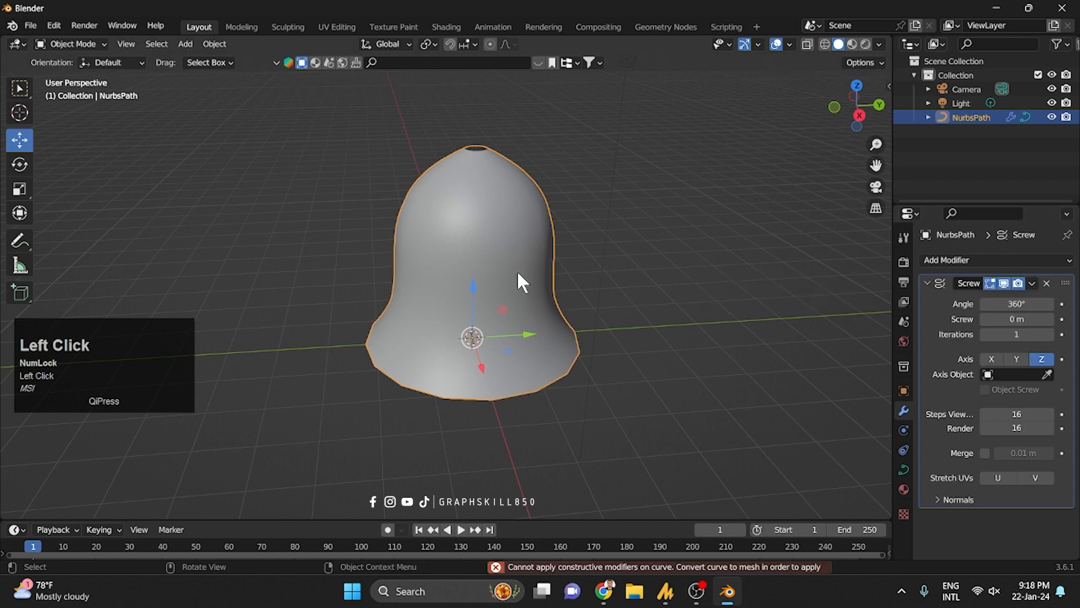
right_click(460, 190)
mouse_move(393, 285)
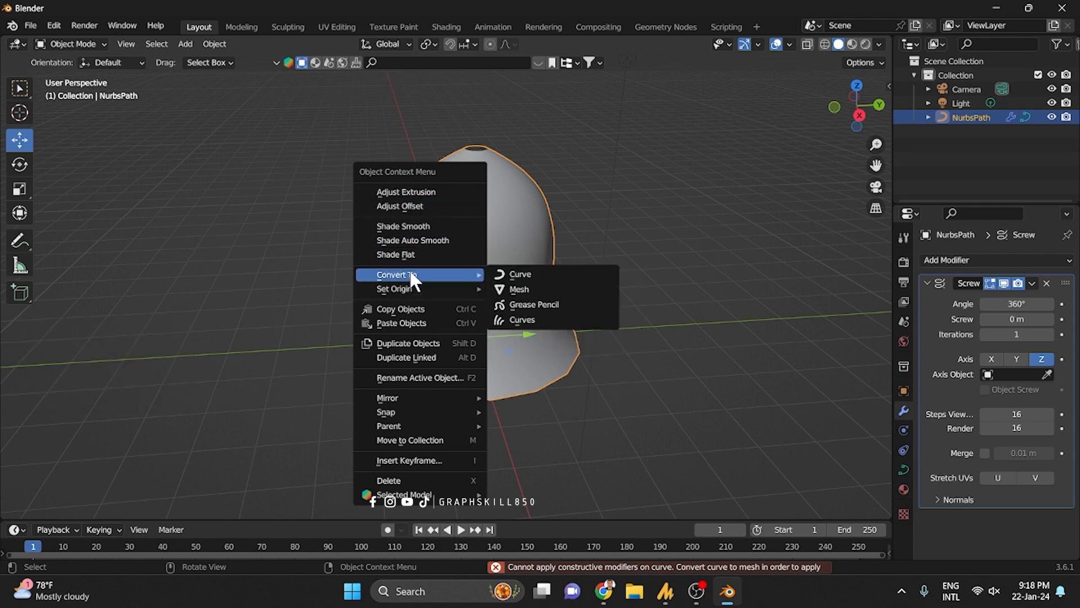
click(515, 287)
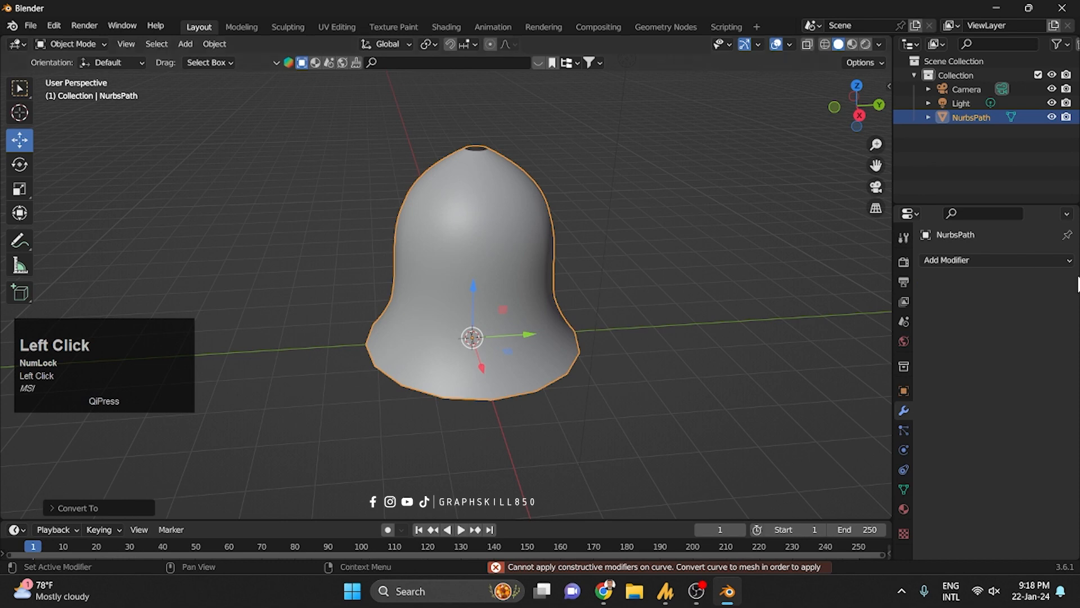
Select the edge loop around the hole at the bell's top, fill it with a face, and return to Object Mode.
key(Tab)
middle_drag(491, 194, 583, 268)
scroll(583, 268, up, 3)
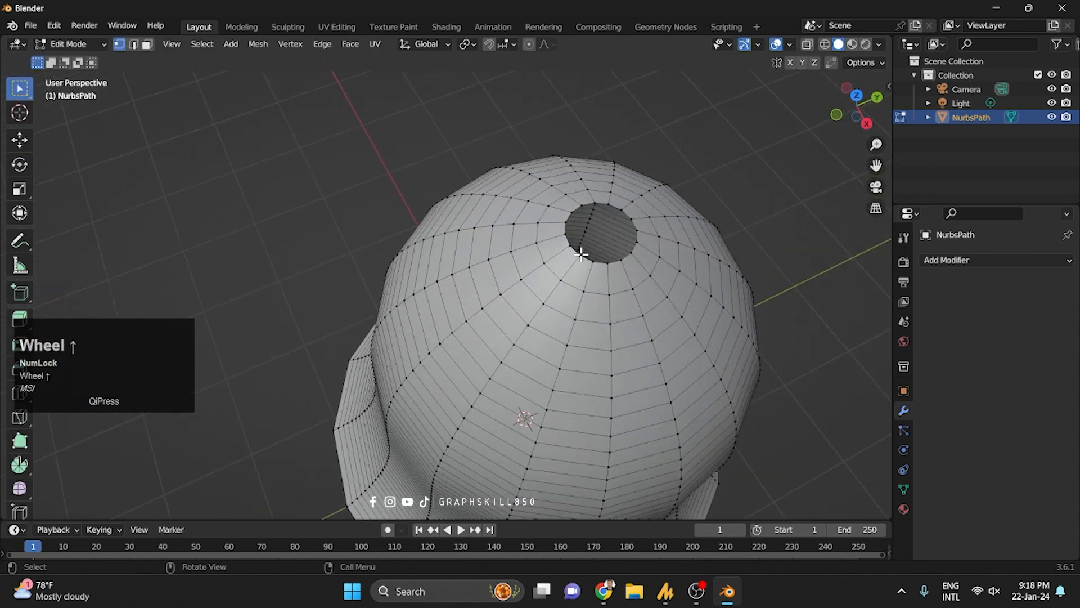
click(582, 254)
alt+shift+click(576, 254)
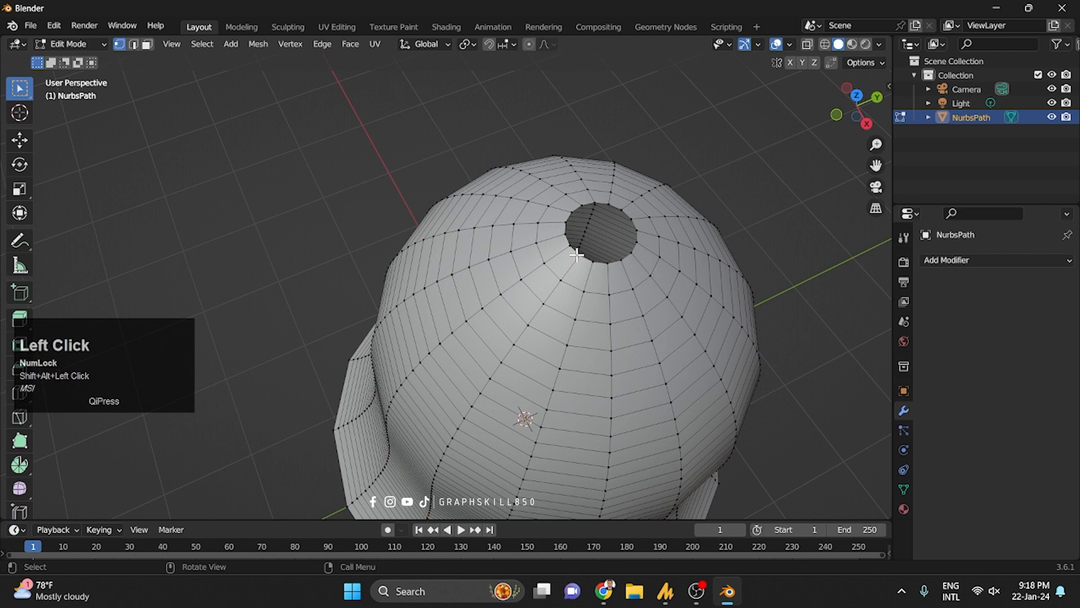
middle_drag(577, 254, 572, 245)
alt+shift+click(573, 245)
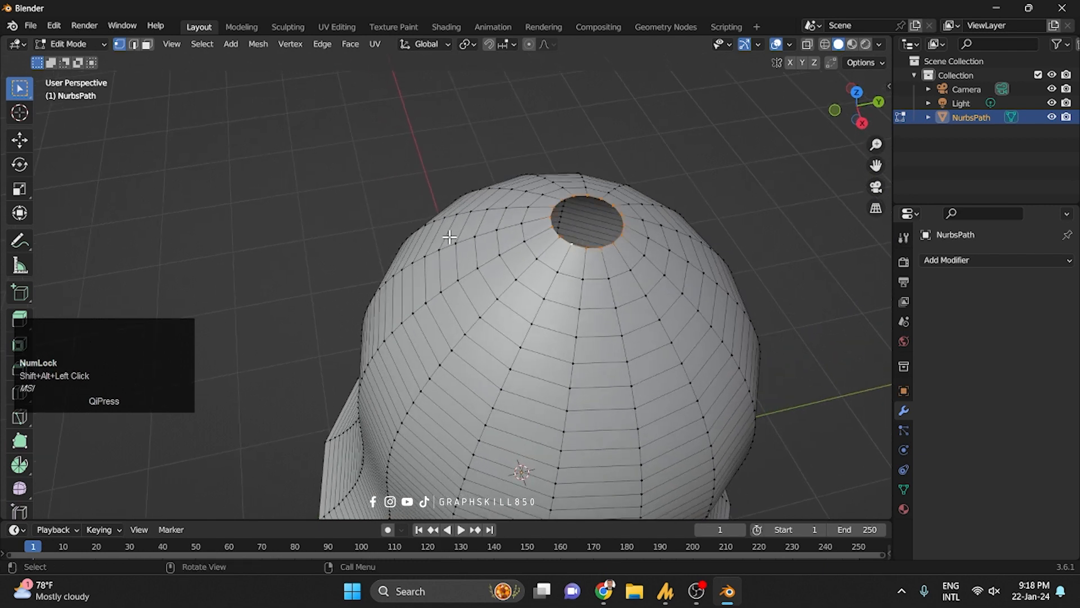
key(f)
scroll(546, 236, down, 4)
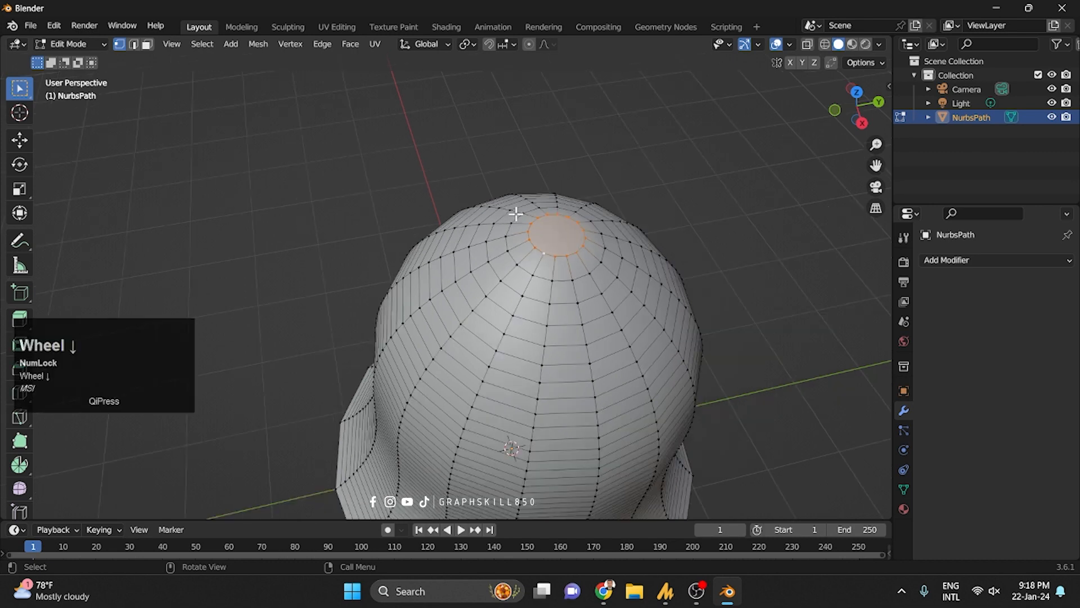
middle_drag(540, 257, 560, 173)
scroll(499, 125, down, 4)
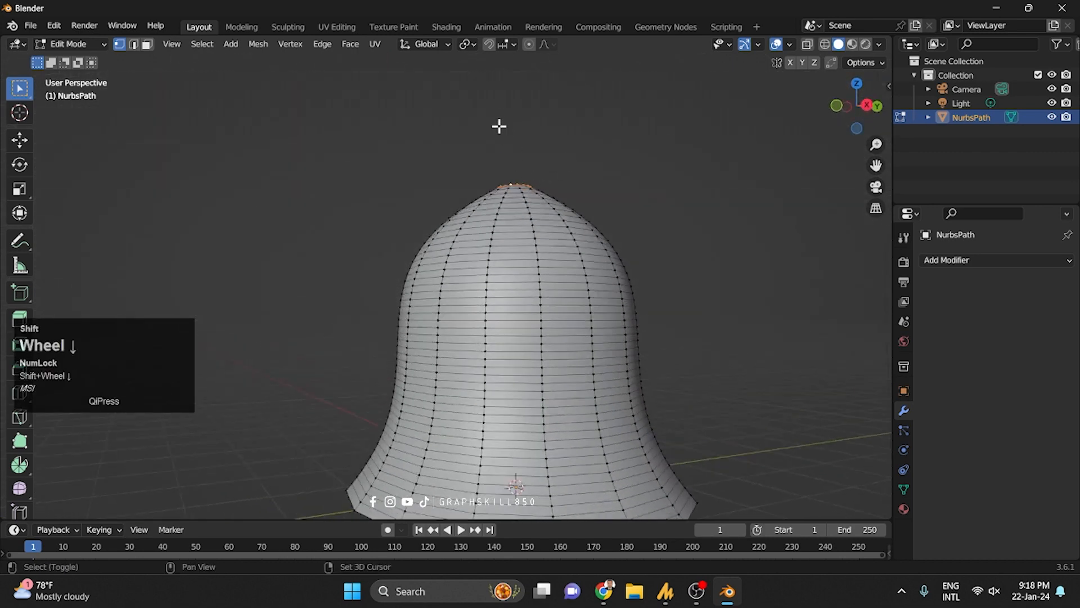
middle_drag(490, 248, 559, 429)
key(Tab)
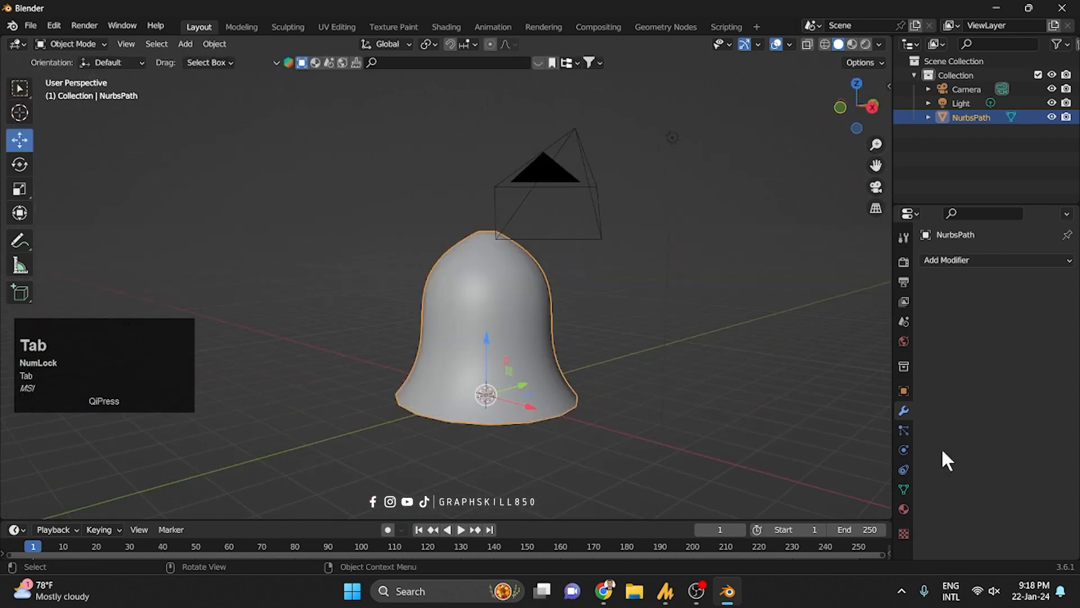
Add a Solidify modifier to the bell mesh and increase its thickness.
click(979, 259)
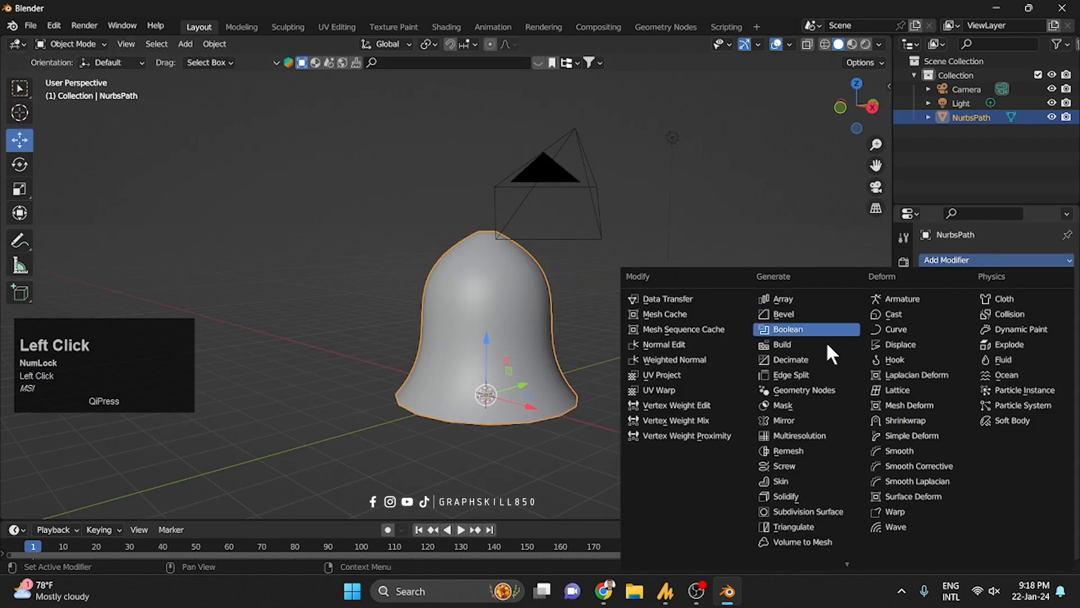
click(825, 498)
middle_drag(576, 360, 773, 388)
scroll(640, 390, up, 3)
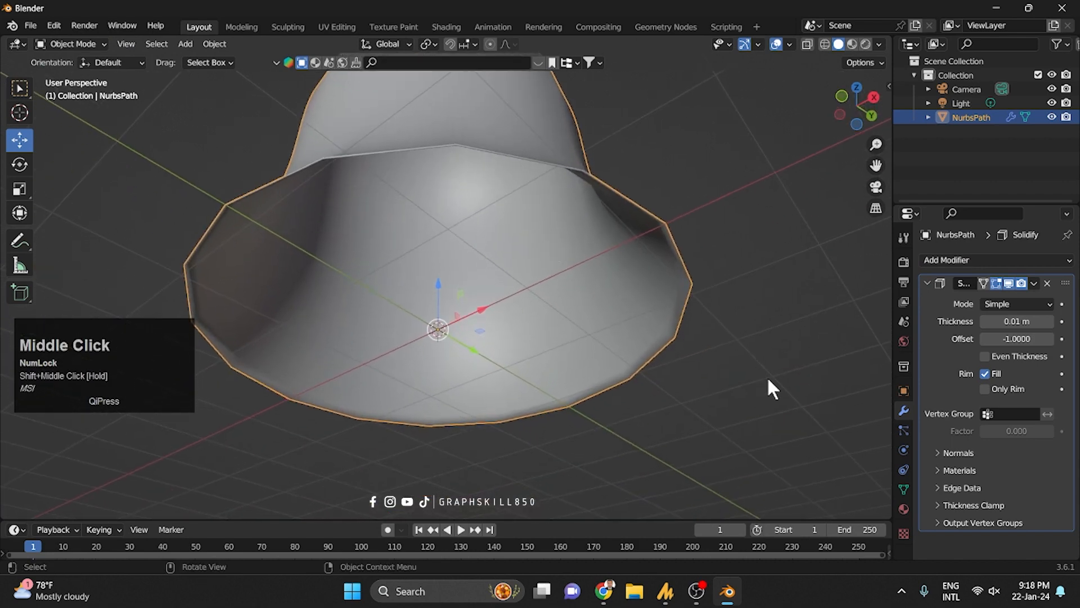
drag(1015, 320, 1039, 321)
middle_drag(532, 235, 872, 343)
Apply the Solidify modifier to the bell mesh.
key(Tab)
key(Tab)
click(1033, 284)
click(1028, 298)
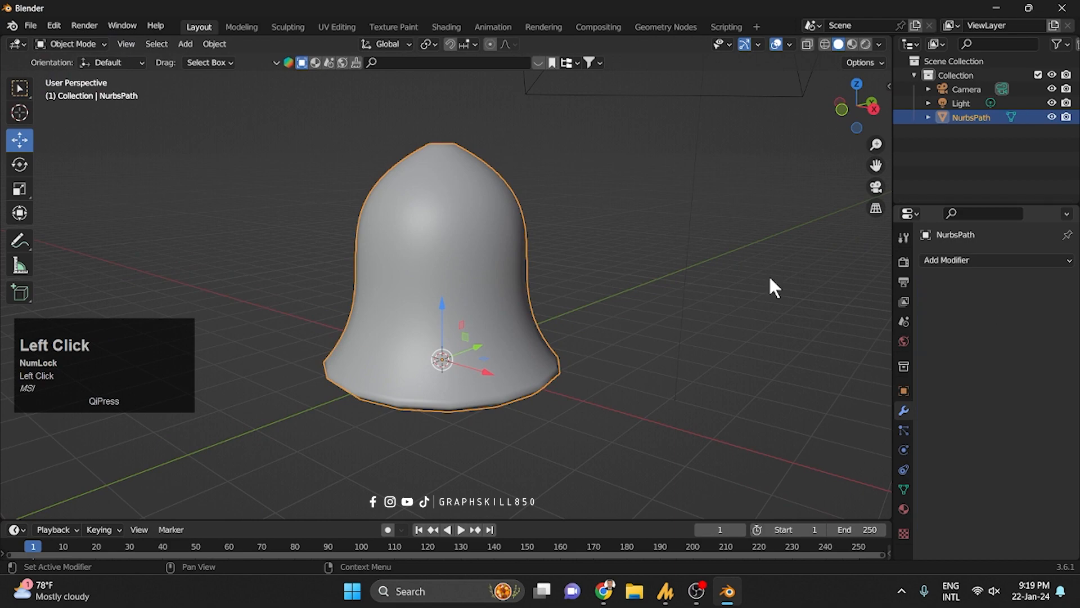
Try to move the filled top face of the bell in Edit Mode, then undo the move.
middle_drag(517, 197, 449, 282)
key(Tab)
scroll(473, 208, up, 3)
shift+middle_drag(473, 208, 463, 313)
scroll(492, 256, up, 4)
shift+middle_drag(492, 256, 469, 332)
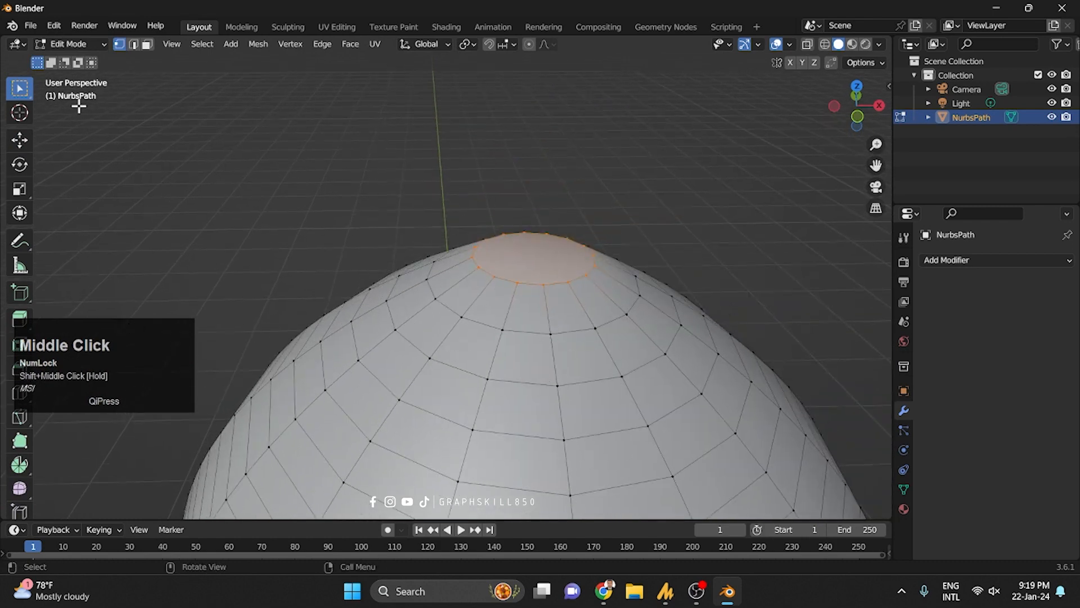
click(19, 140)
mouse_move(525, 241)
mouse_down()
mouse_move(536, 286)
mouse_move(533, 248)
mouse_up()
key(ctrl+z)
key(Tab)
In face select mode, select one horizontal face loop around the bell's shoulder and extrude it slightly outward along its normals.
scroll(549, 191, down, 5)
shift+middle_drag(483, 283, 455, 263)
scroll(534, 197, up, 2)
key(Tab)
scroll(505, 216, up, 2)
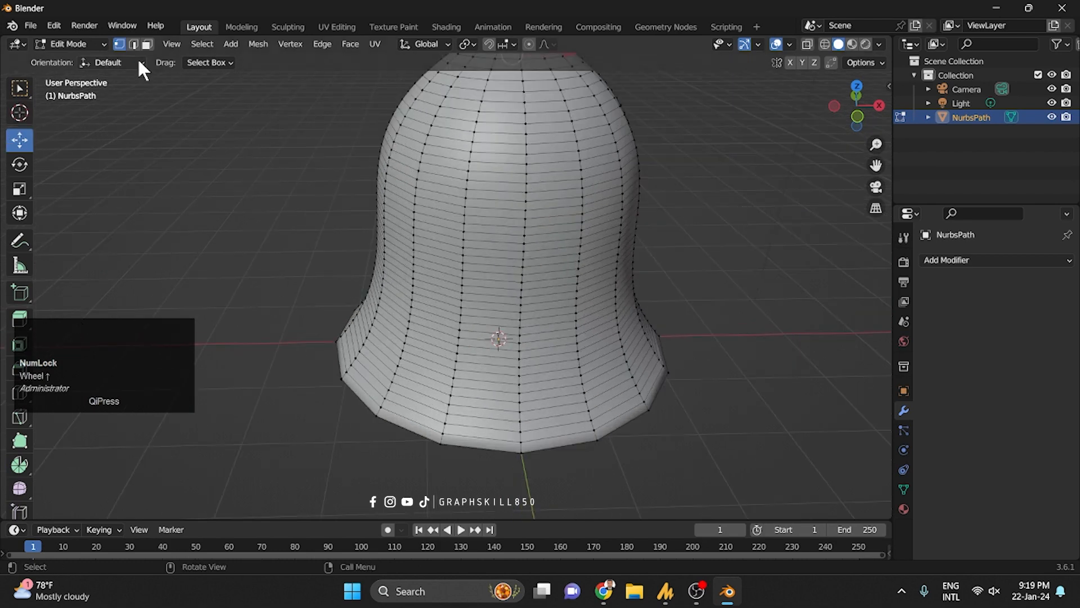
click(147, 44)
alt+click(543, 160)
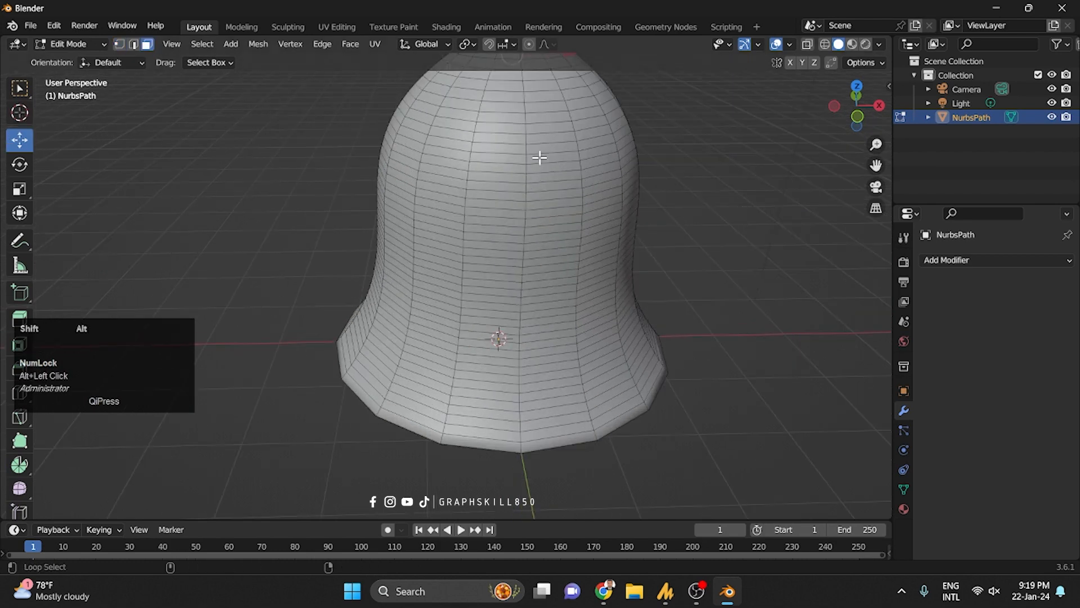
alt+shift+click(538, 159)
alt+click(528, 162)
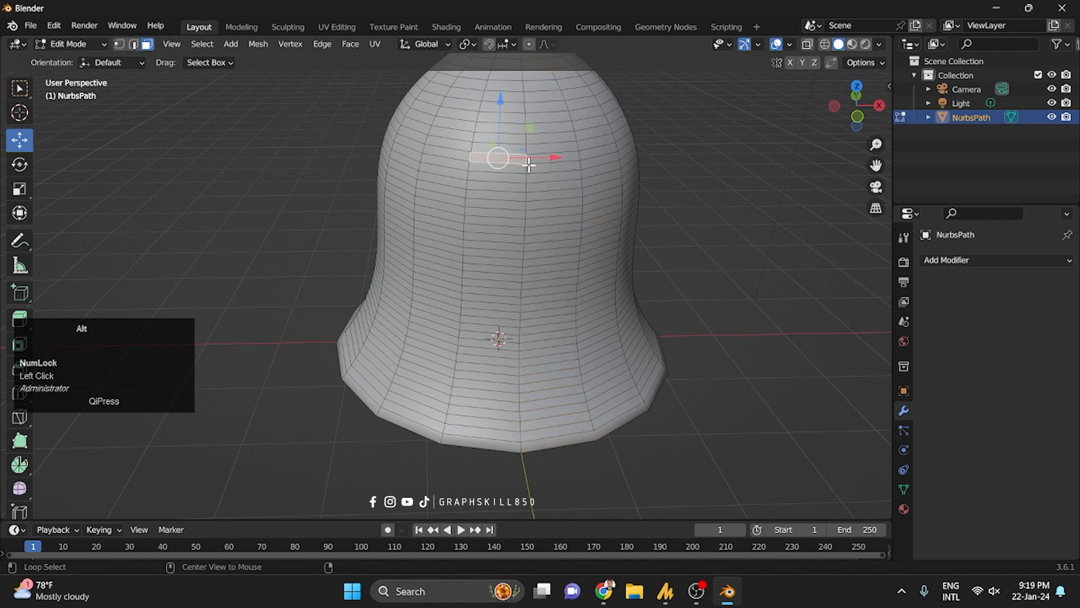
alt+shift+click(528, 161)
alt+shift+click(529, 160)
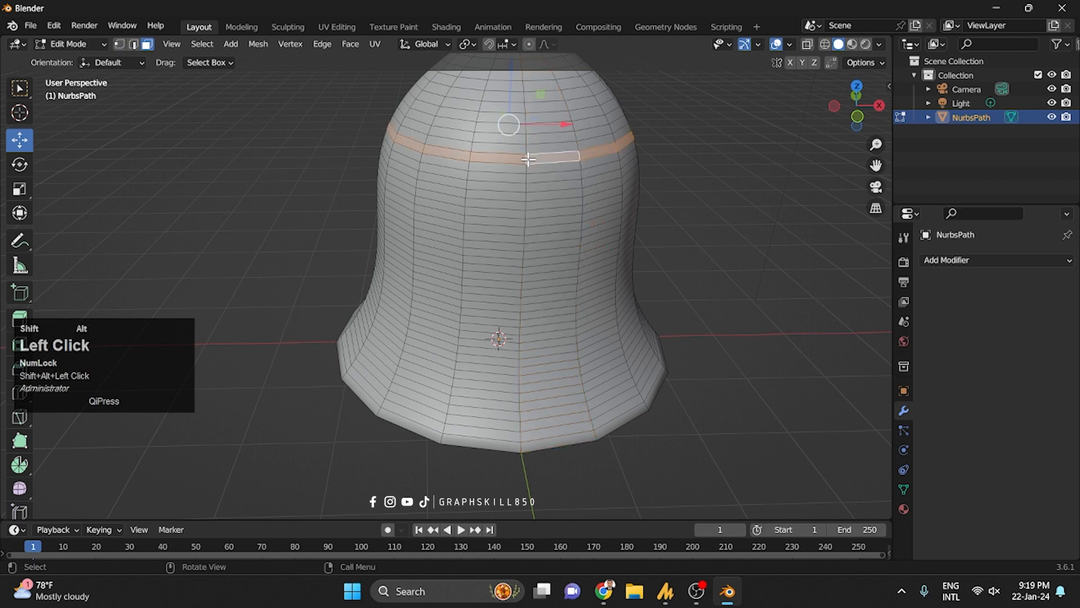
key(alt+e)
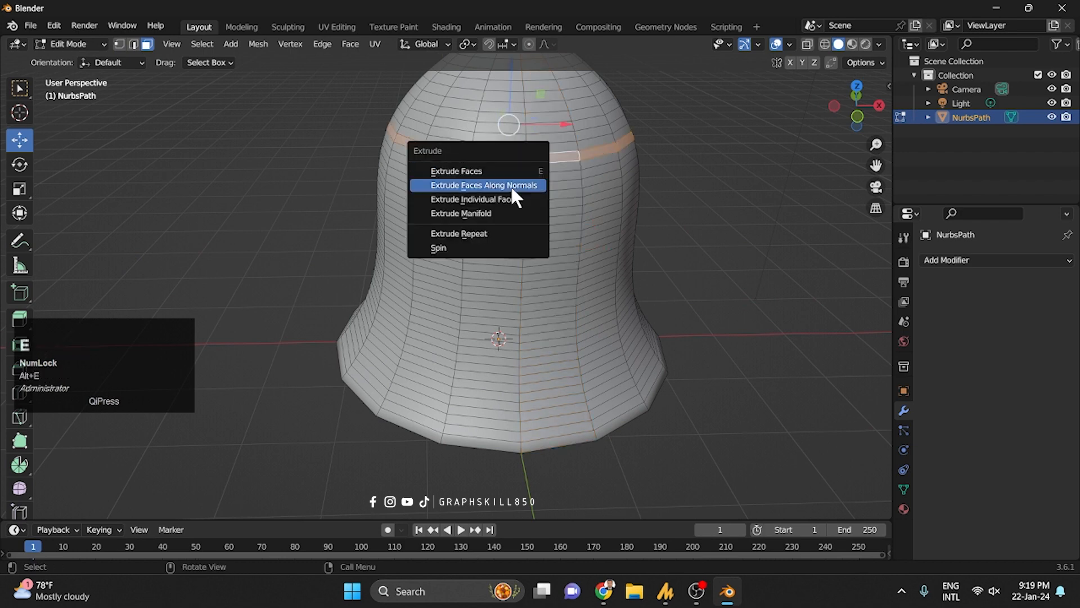
click(511, 184)
click(475, 212)
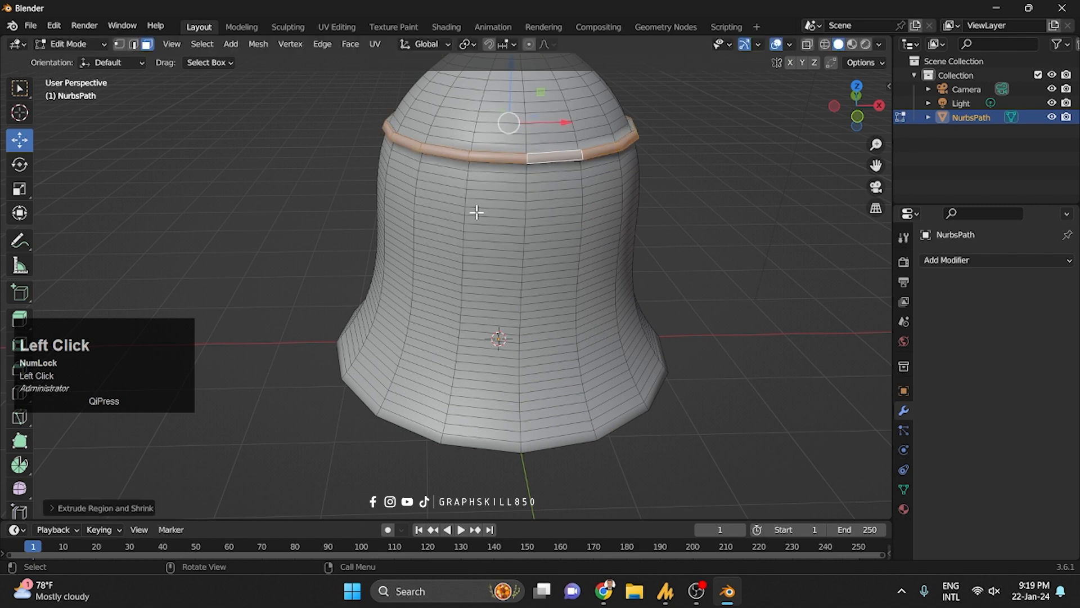
middle_drag(475, 212, 490, 236)
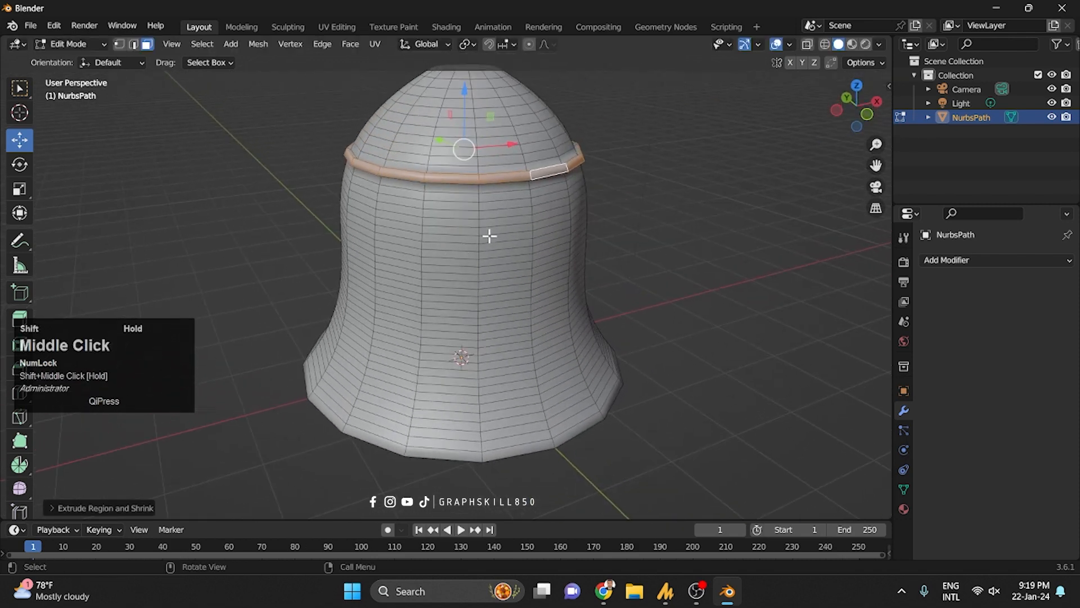
alt+click(483, 296)
alt+shift+click(474, 296)
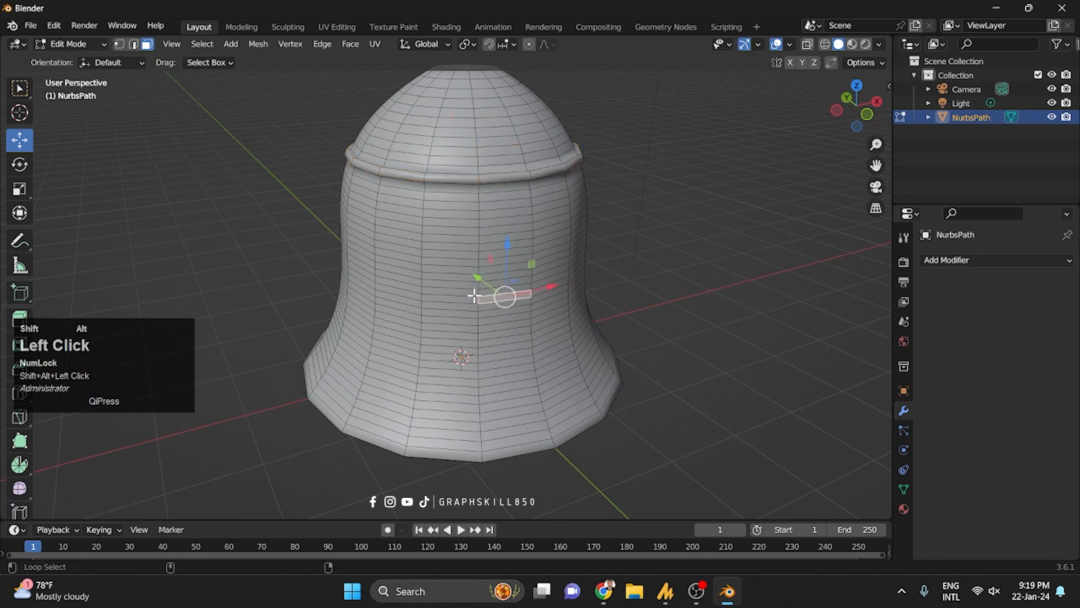
click(480, 299)
alt+shift+click(485, 292)
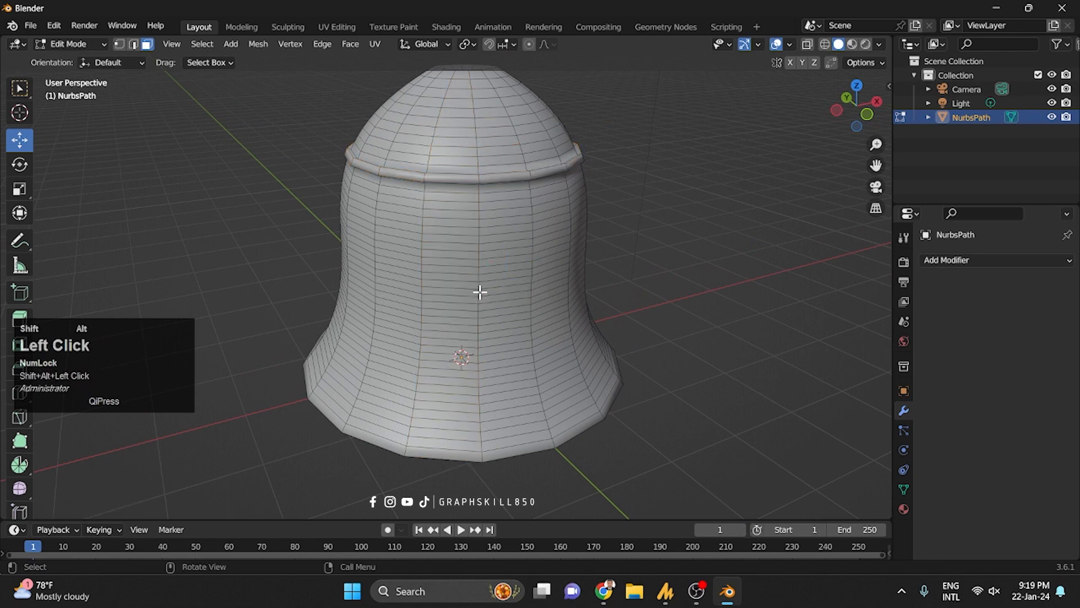
shift+click(483, 293)
alt+shift+click(477, 297)
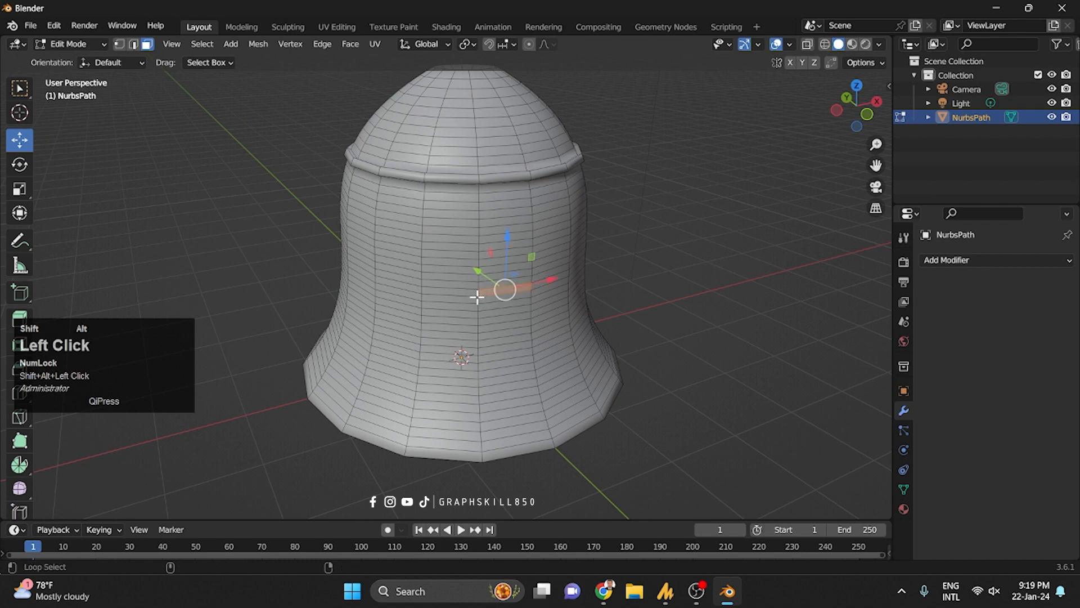
alt+shift+click(476, 296)
alt+shift+click(474, 292)
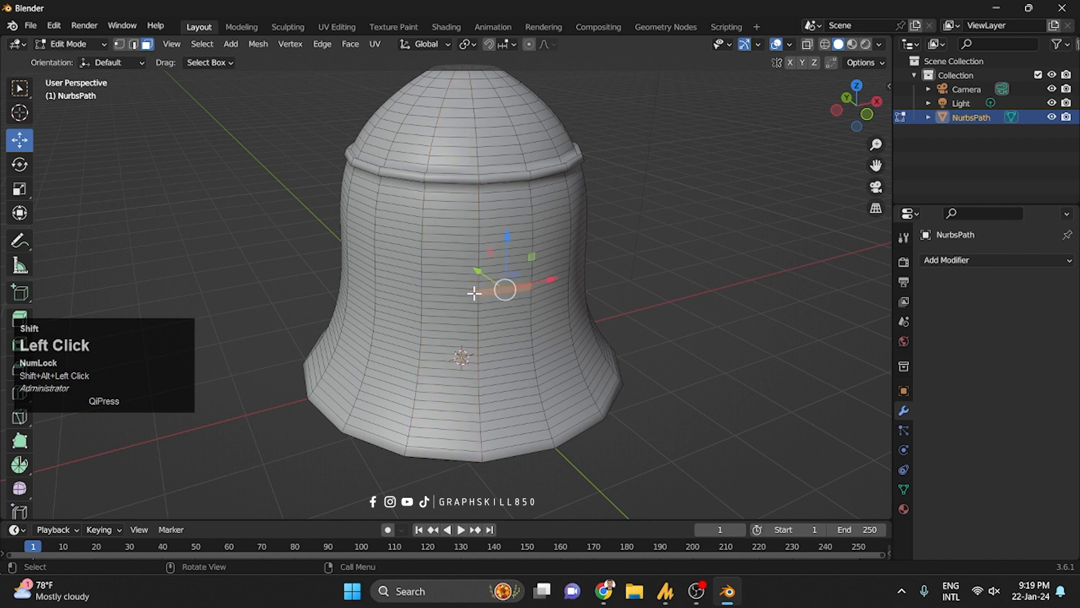
alt+shift+click(474, 292)
alt+shift+click(475, 294)
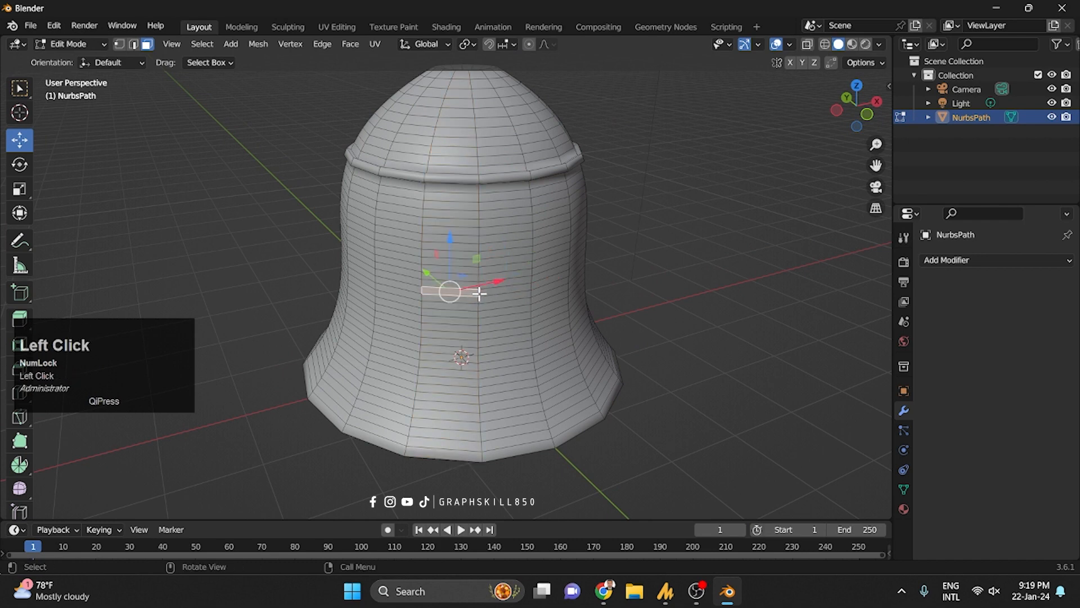
Select two adjacent horizontal face loops around the bell's middle, extrude them outward along their normals, and return to Object Mode.
scroll(478, 294, up, 2)
alt+shift+click(504, 298)
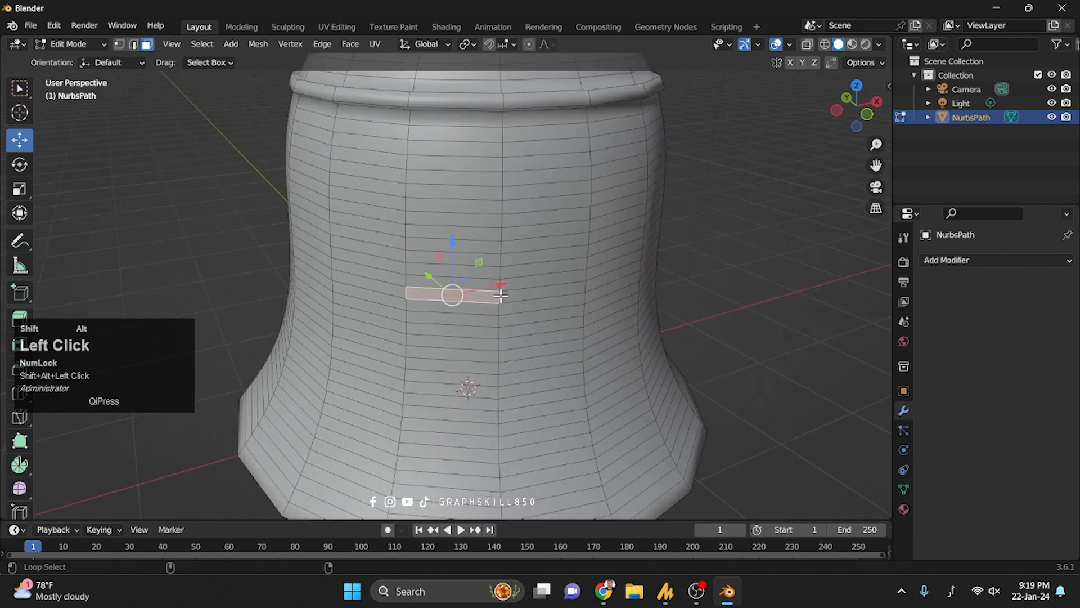
alt+shift+click(502, 298)
alt+shift+click(501, 307)
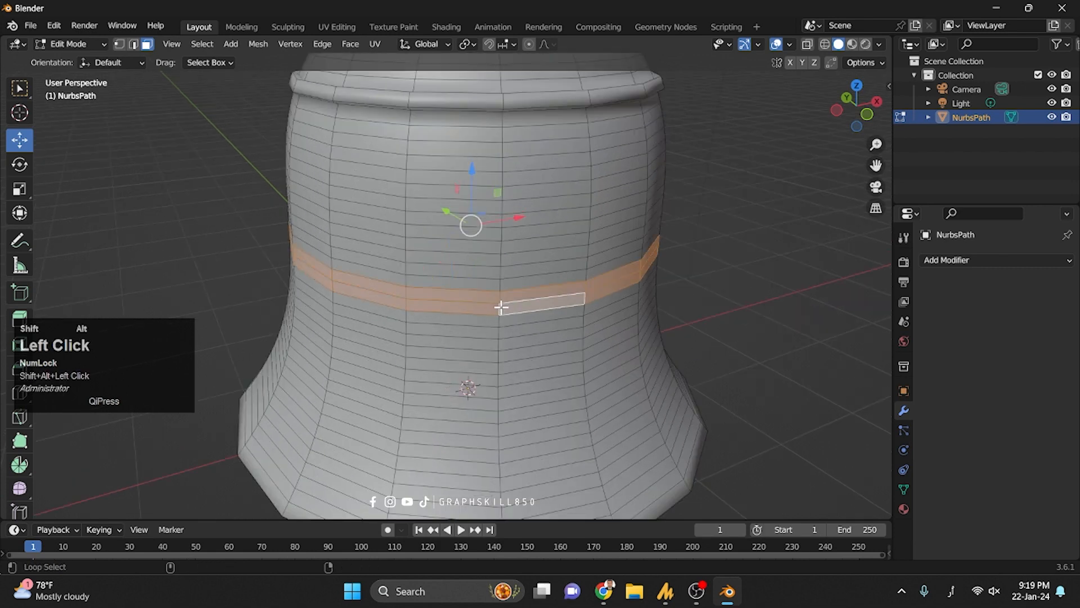
scroll(449, 273, down, 3)
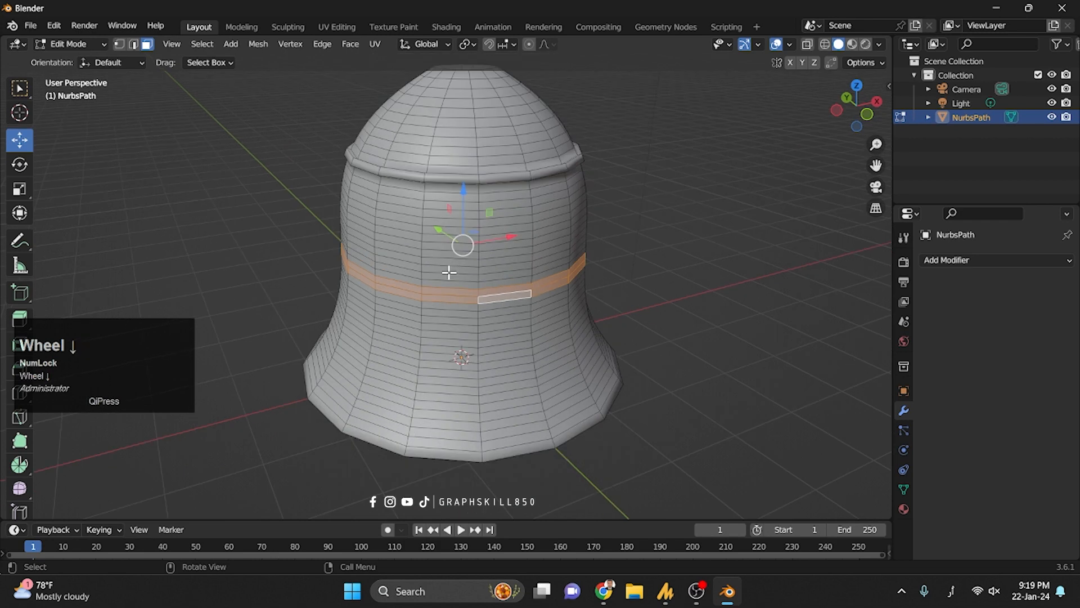
shift+middle_drag(466, 303, 505, 239)
scroll(508, 231, up, 3)
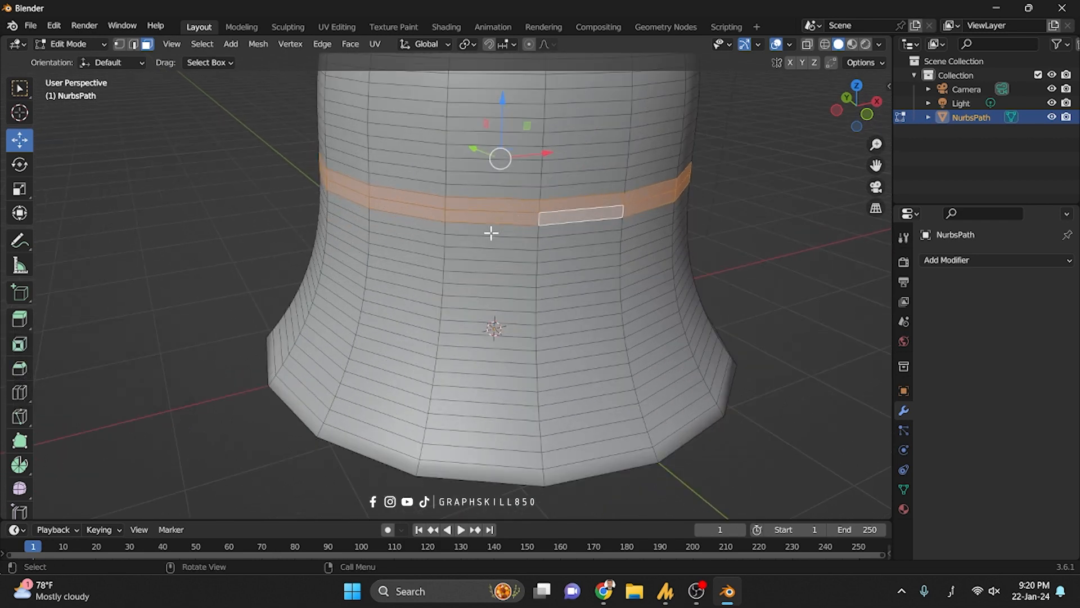
key(alt+e)
click(491, 232)
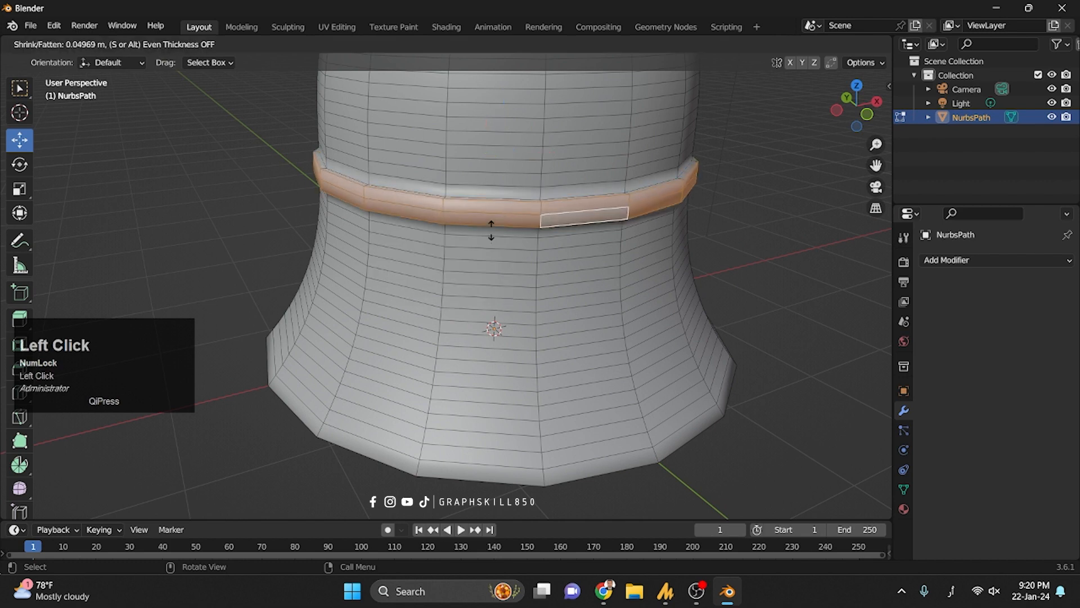
click(487, 226)
key(Tab)
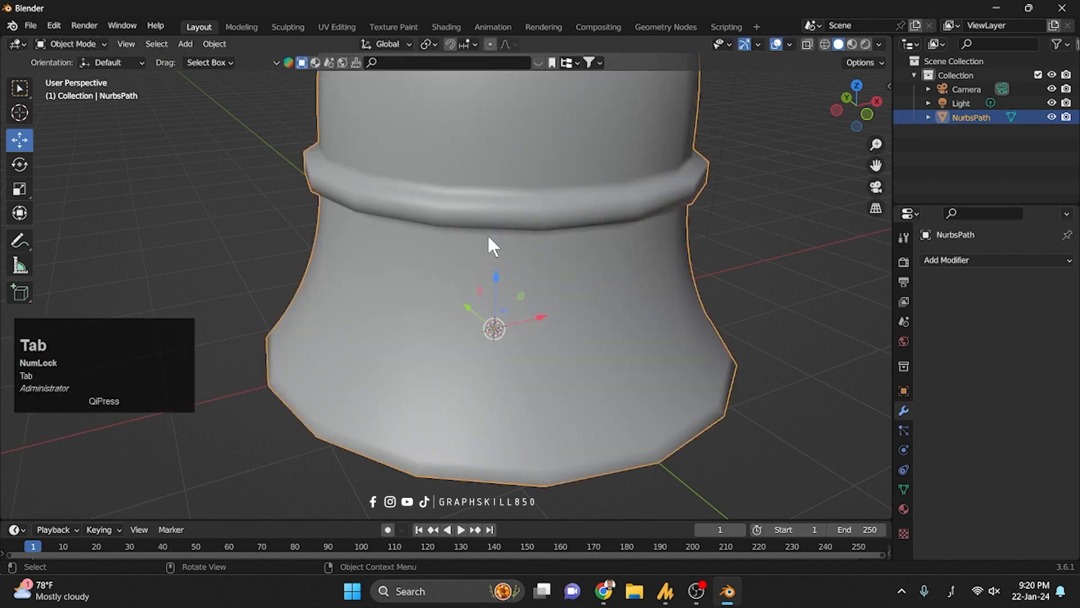
scroll(488, 234, down, 5)
In Edit Mode, select three adjacent horizontal face loops above the bell's rim and extrude them along their normals by about 0.2 m.
key(Tab)
scroll(484, 289, up, 2)
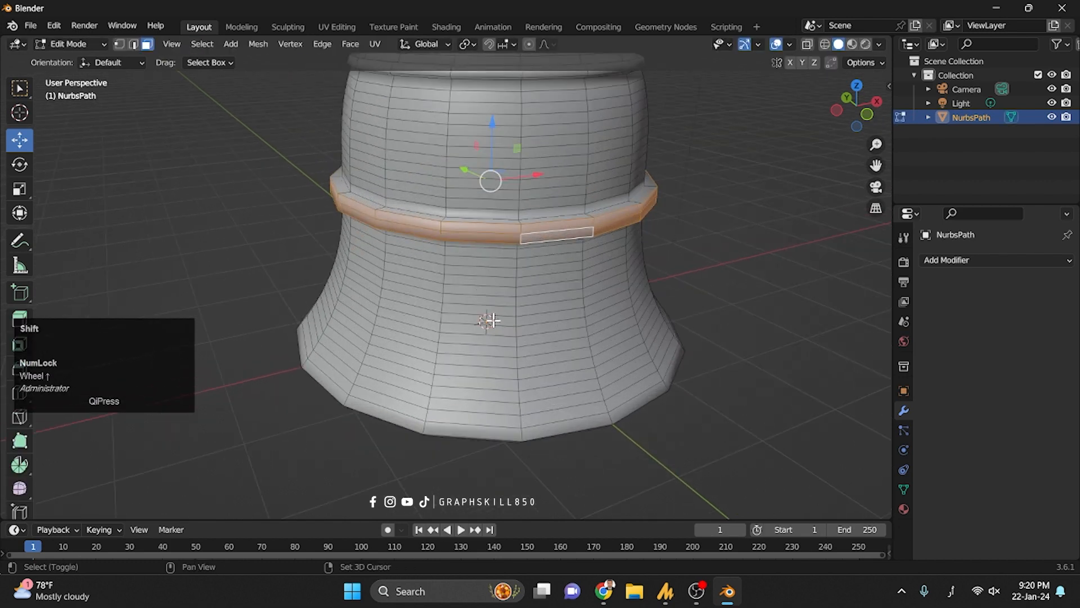
shift+middle_drag(492, 319, 475, 255)
scroll(482, 287, up, 2)
click(498, 249)
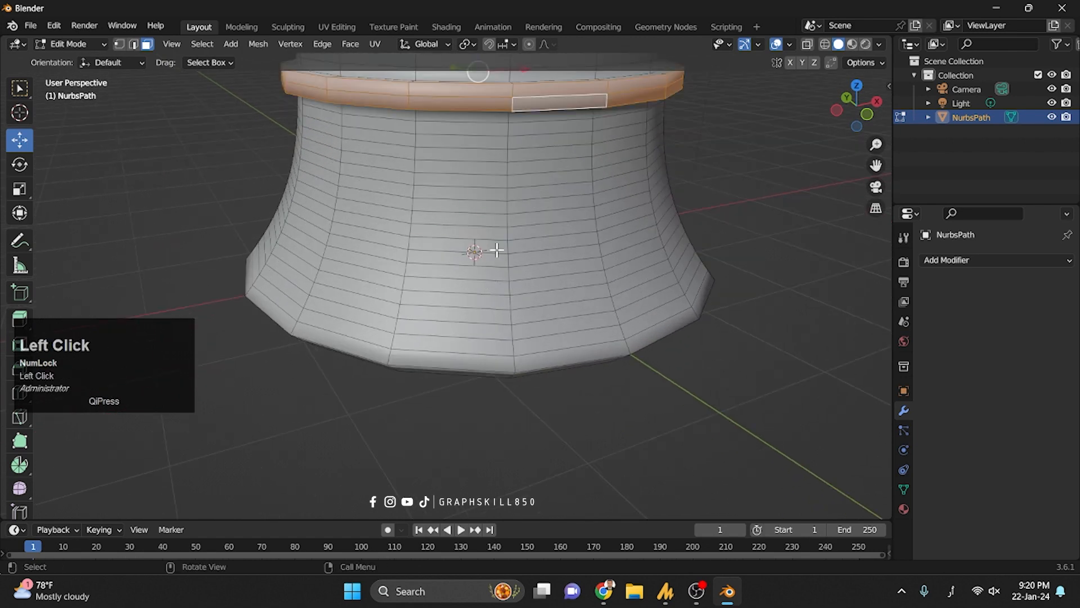
alt+shift+click(511, 248)
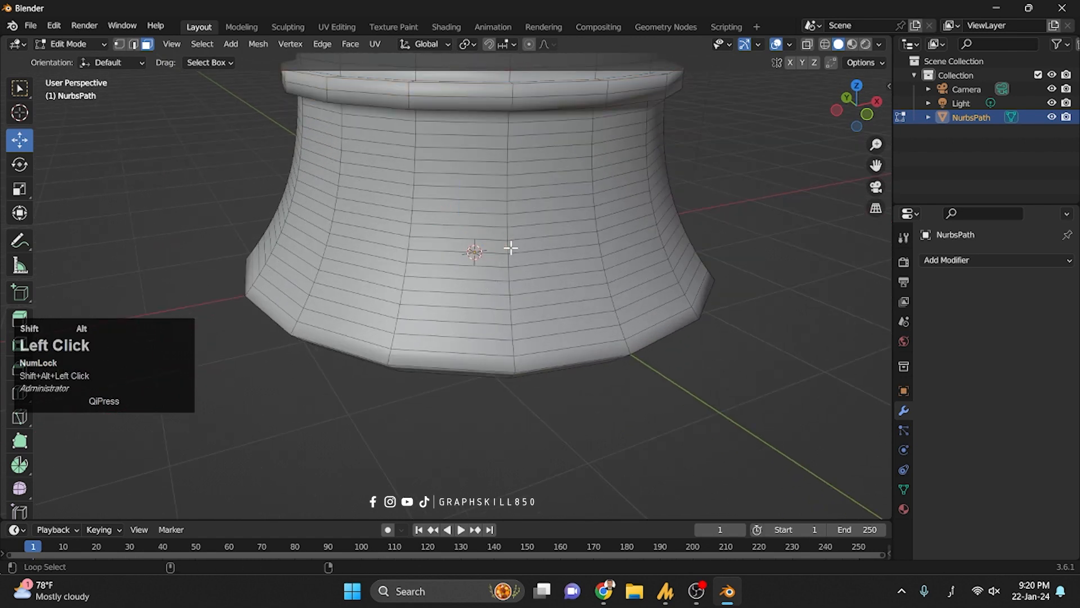
alt+shift+click(510, 256)
alt+shift+click(509, 260)
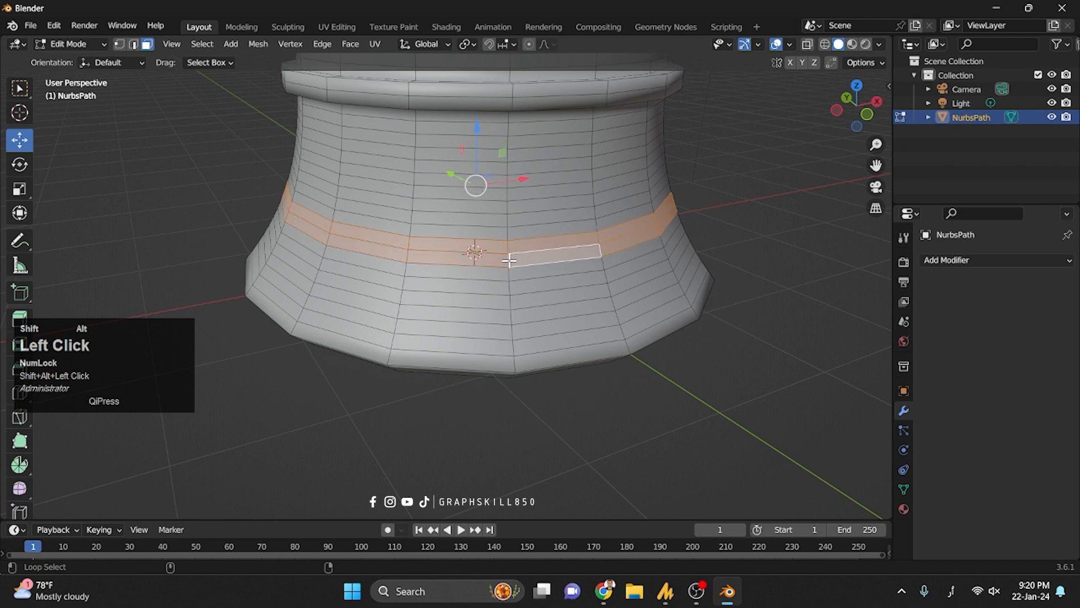
alt+shift+click(510, 271)
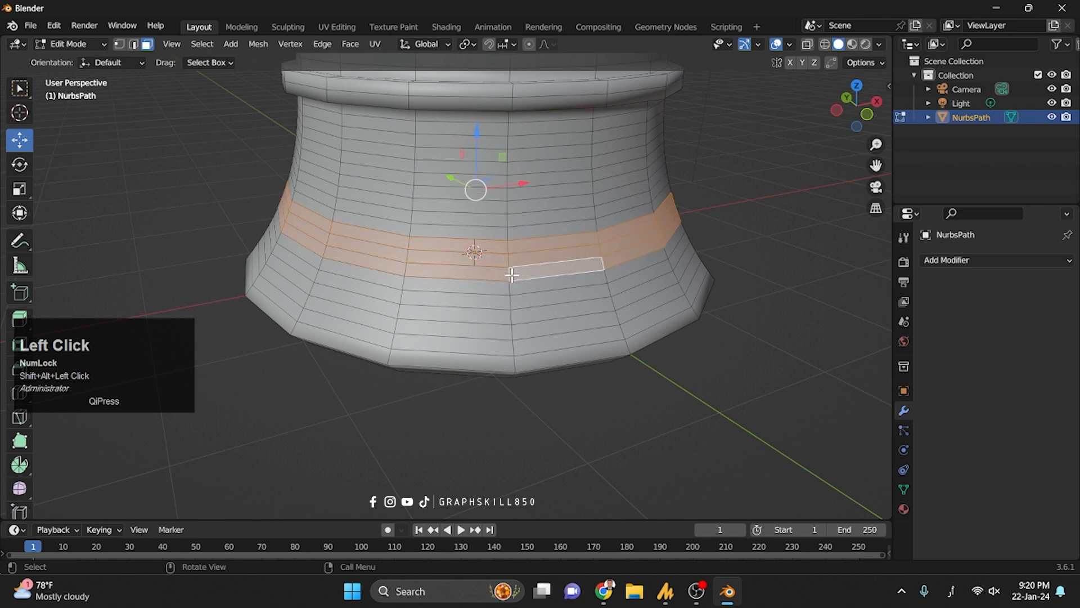
key(alt+e)
click(512, 273)
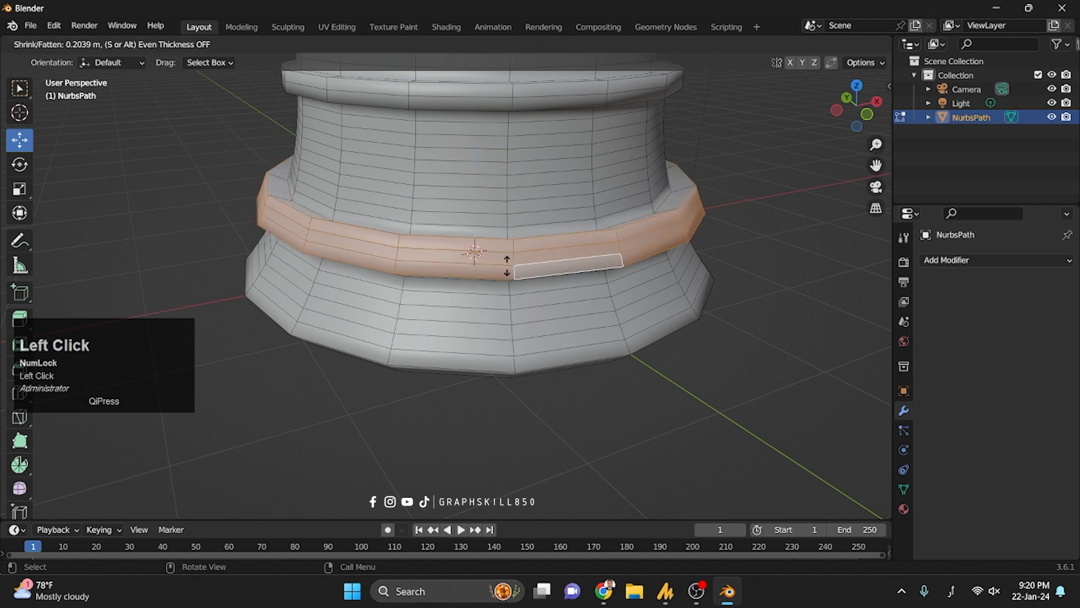
click(500, 268)
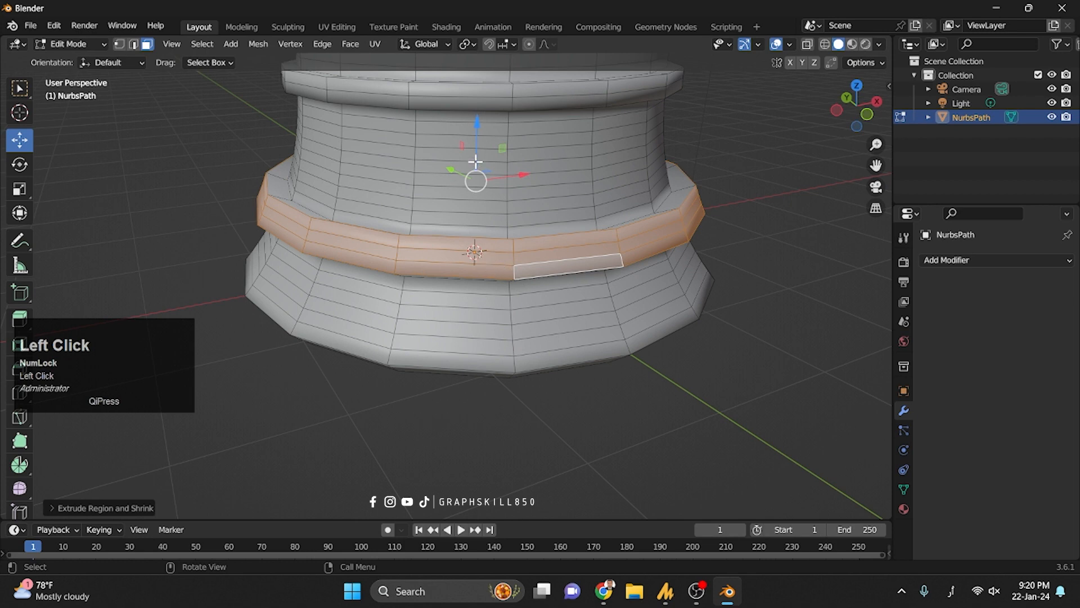
Move the extruded lower band slightly down along Z and return to Object Mode.
drag(477, 134, 478, 143)
drag(477, 143, 479, 145)
key(Tab)
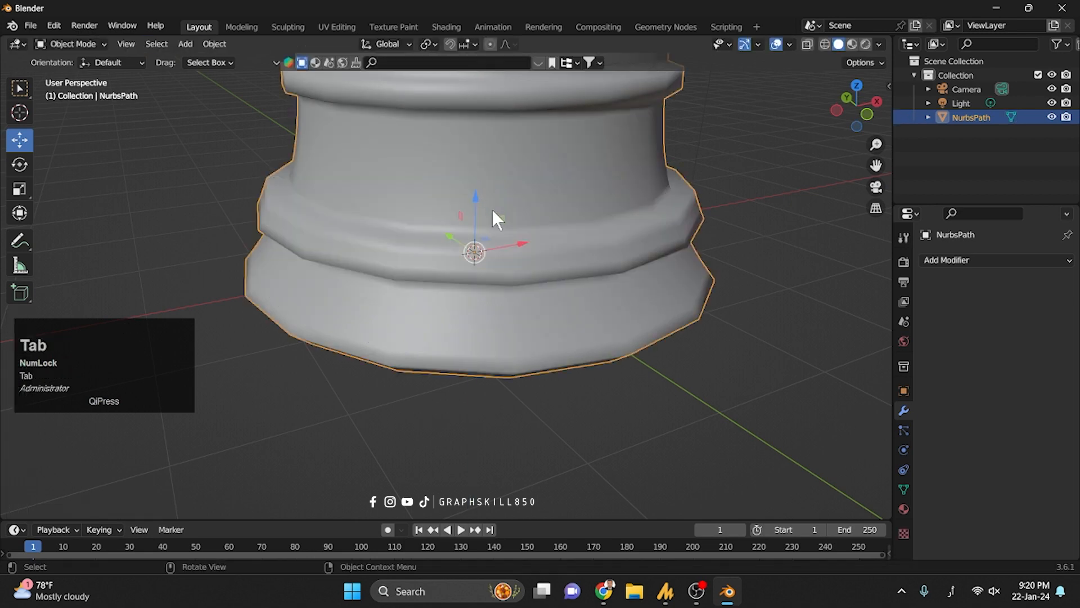
scroll(497, 210, down, 3)
middle_drag(498, 211, 798, 253)
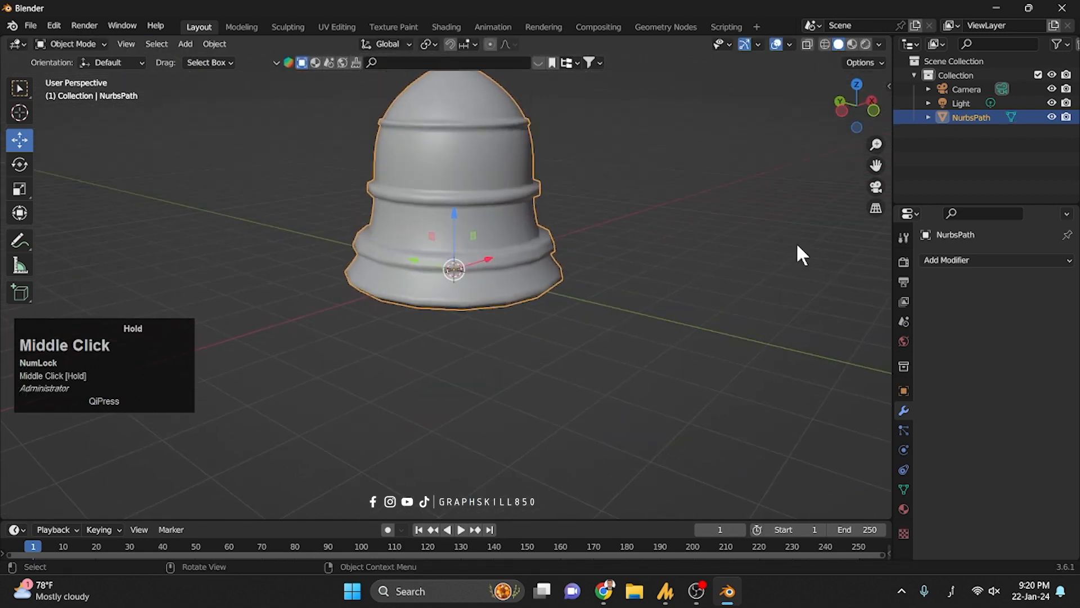
Add a Subdivision Surface modifier to the bell and set its viewport level to 2.
click(956, 261)
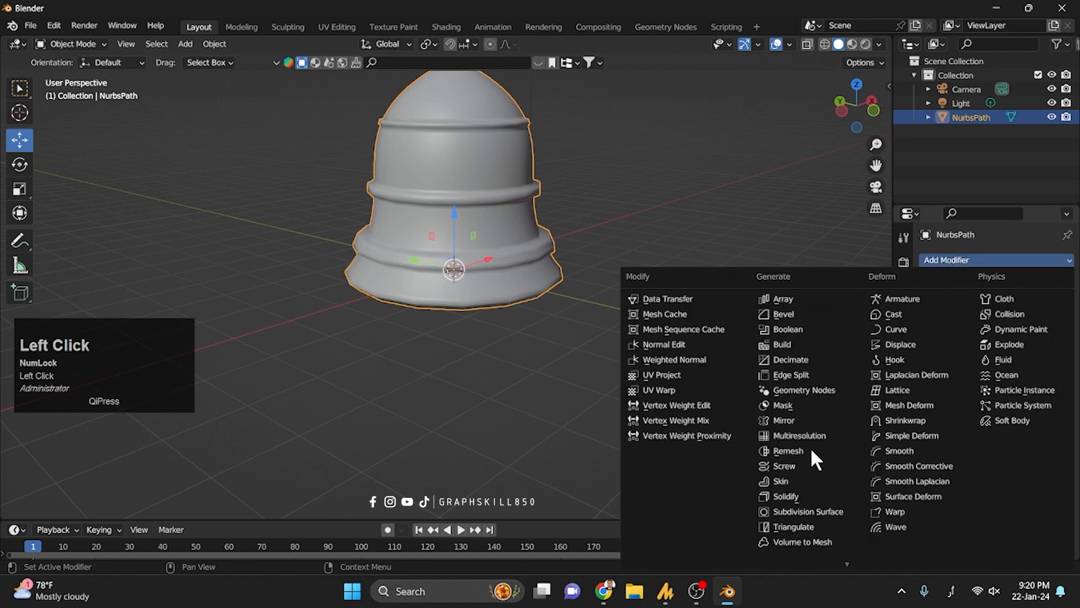
click(826, 511)
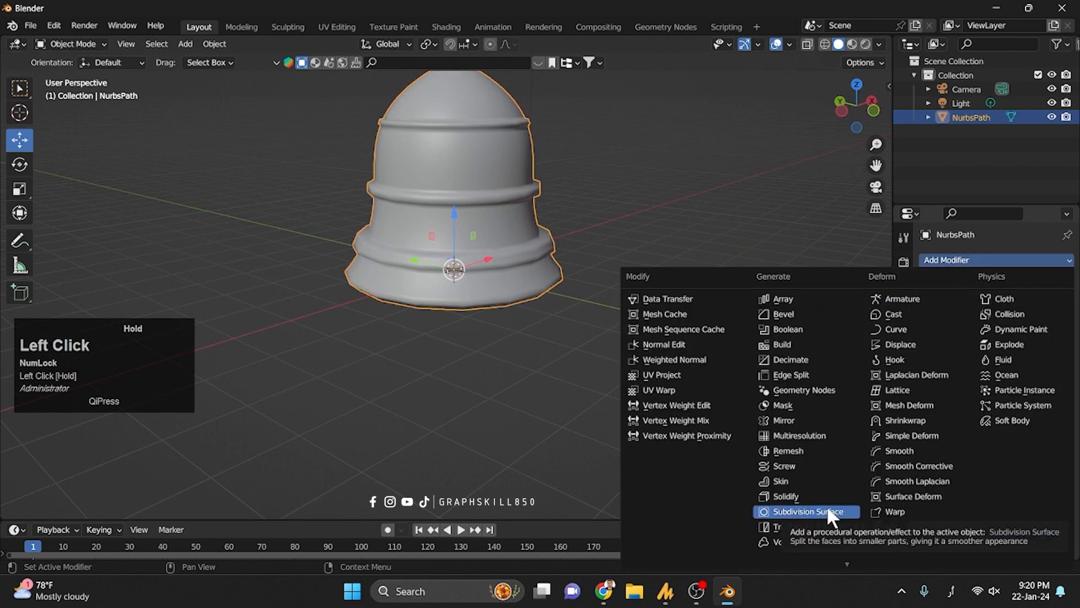
shift+middle_drag(572, 259, 477, 292)
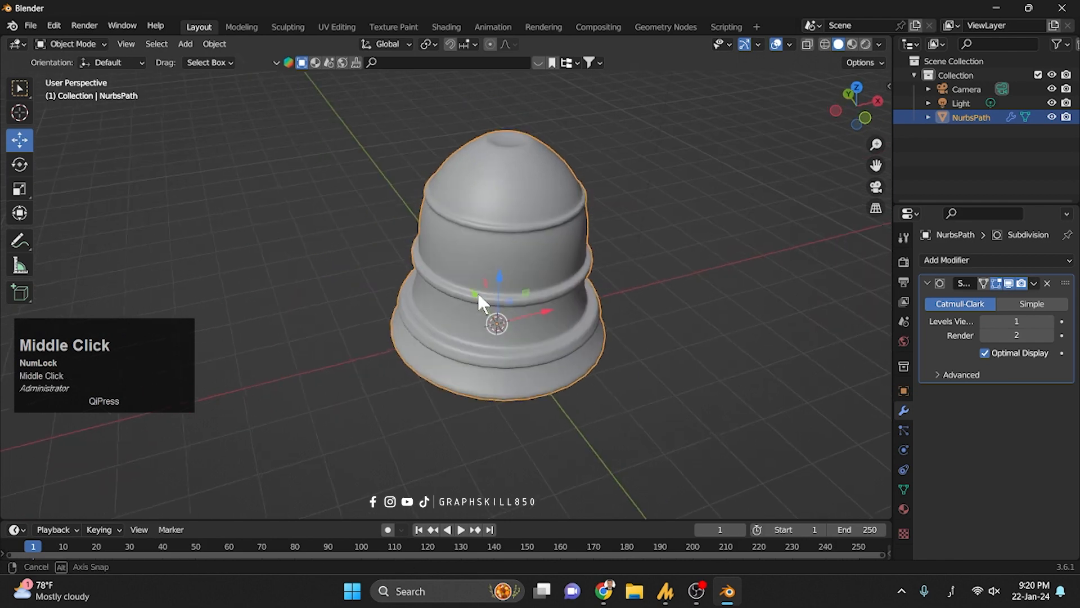
drag(1007, 321, 1024, 321)
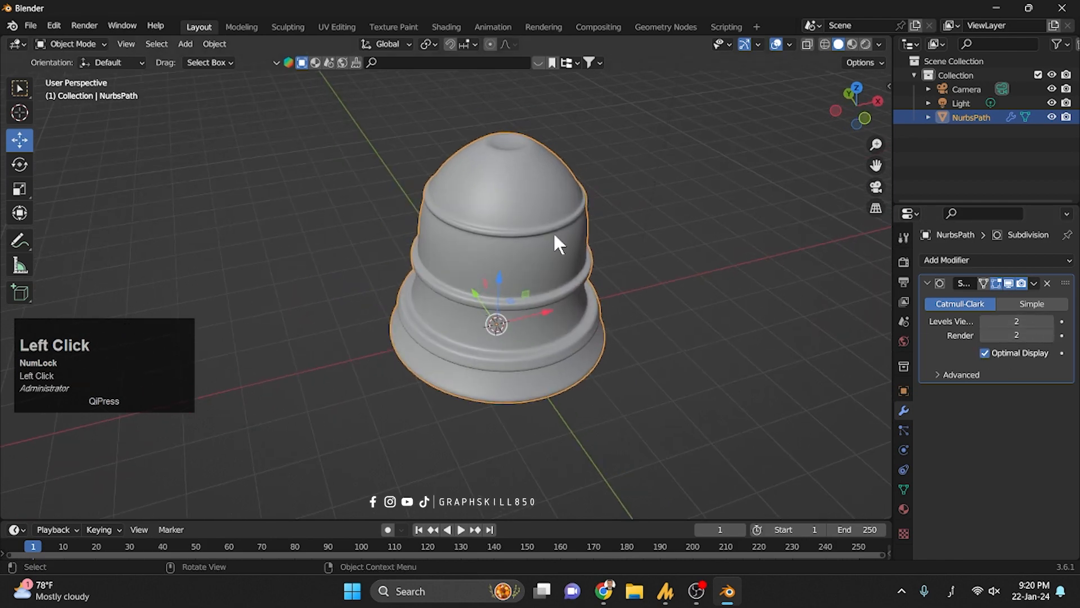
Add a torus mesh and move it straight up along Z to the top of the bell.
middle_drag(550, 229, 592, 216)
shift+middle_drag(522, 138, 522, 204)
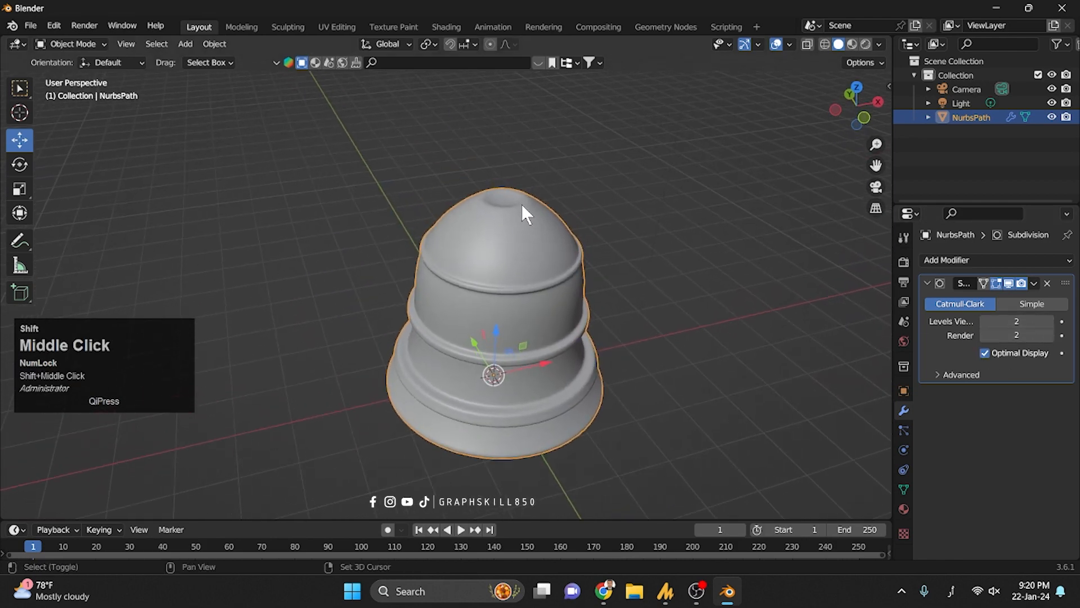
key(shift+a)
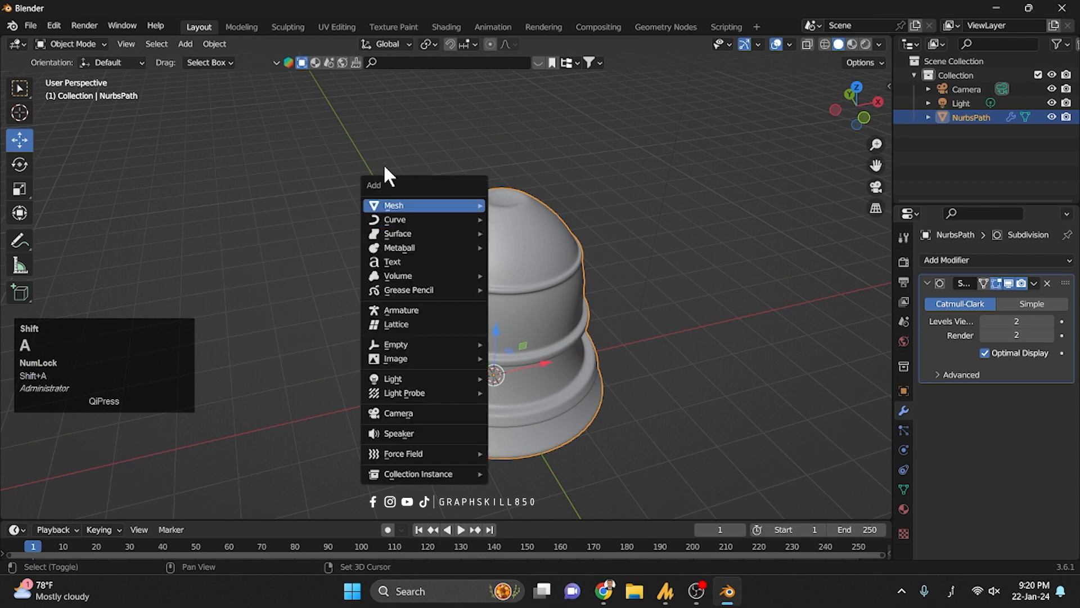
mouse_move(377, 209)
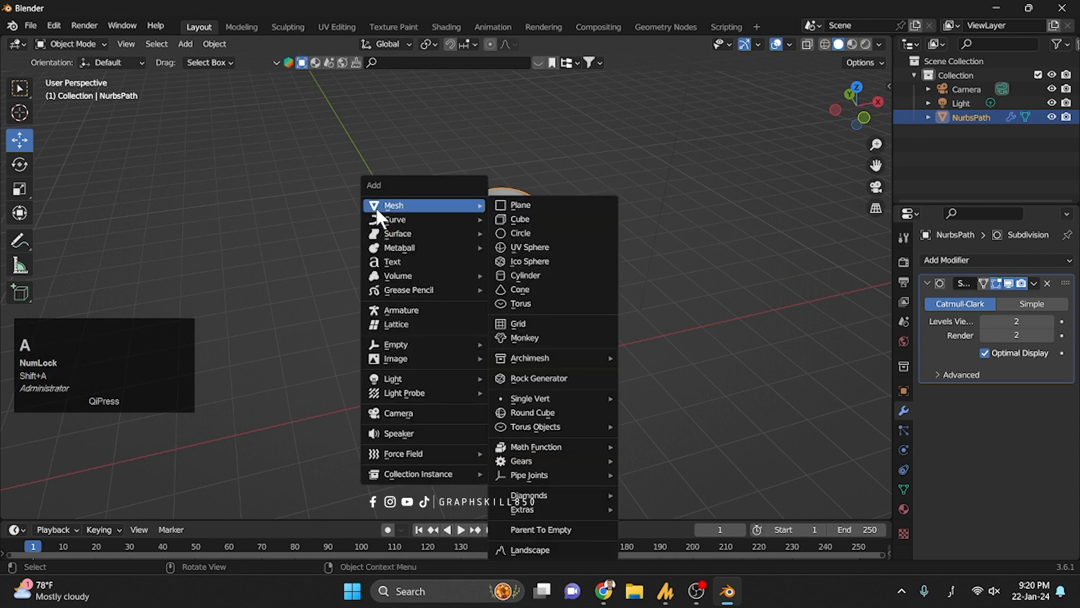
click(525, 302)
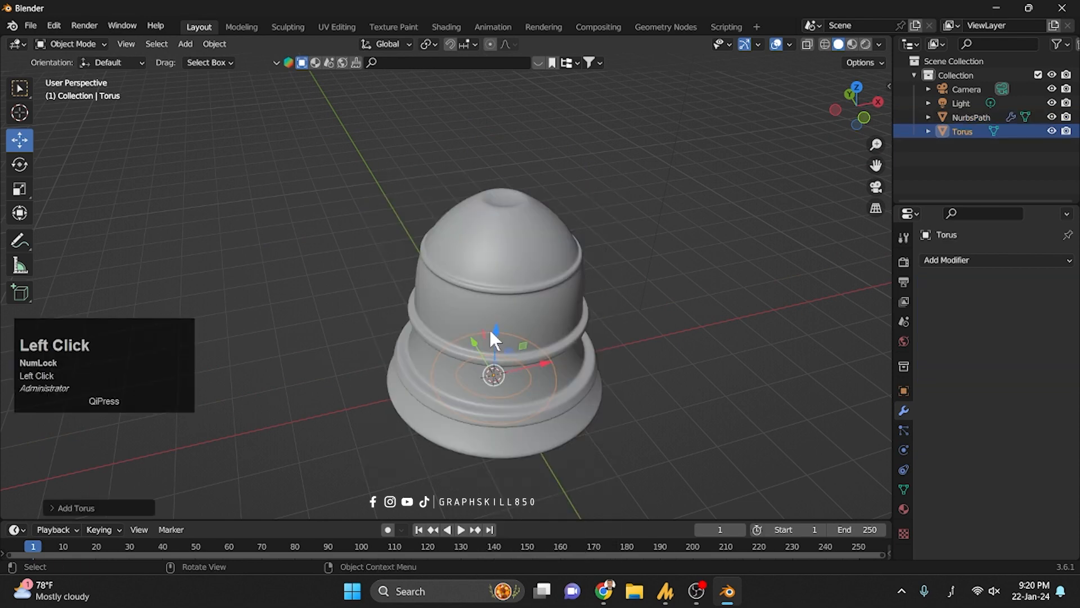
drag(491, 331, 488, 140)
key(r)
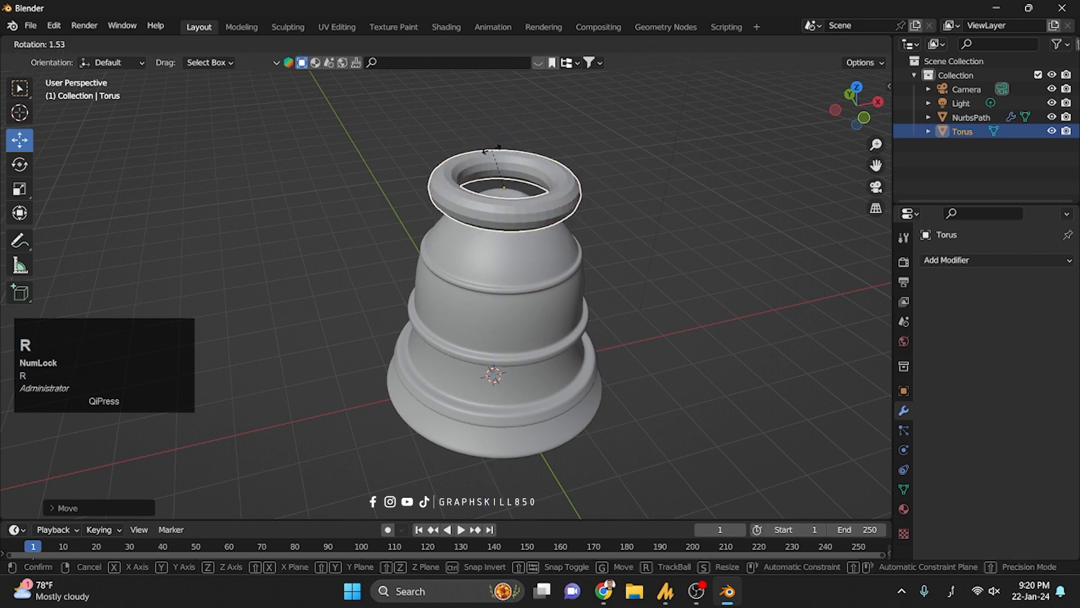
key(x)
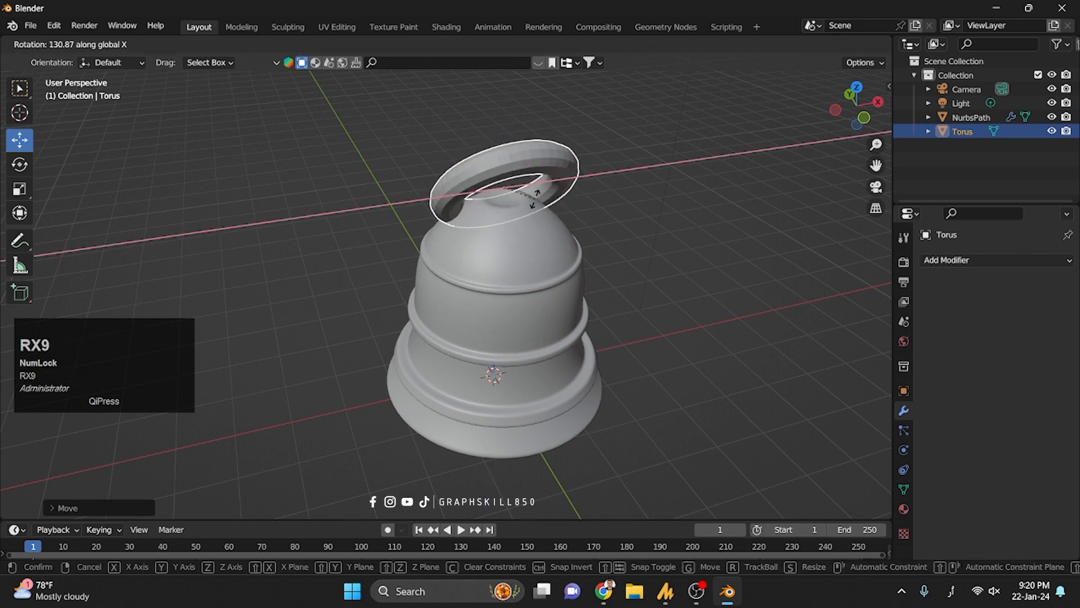
key(r)
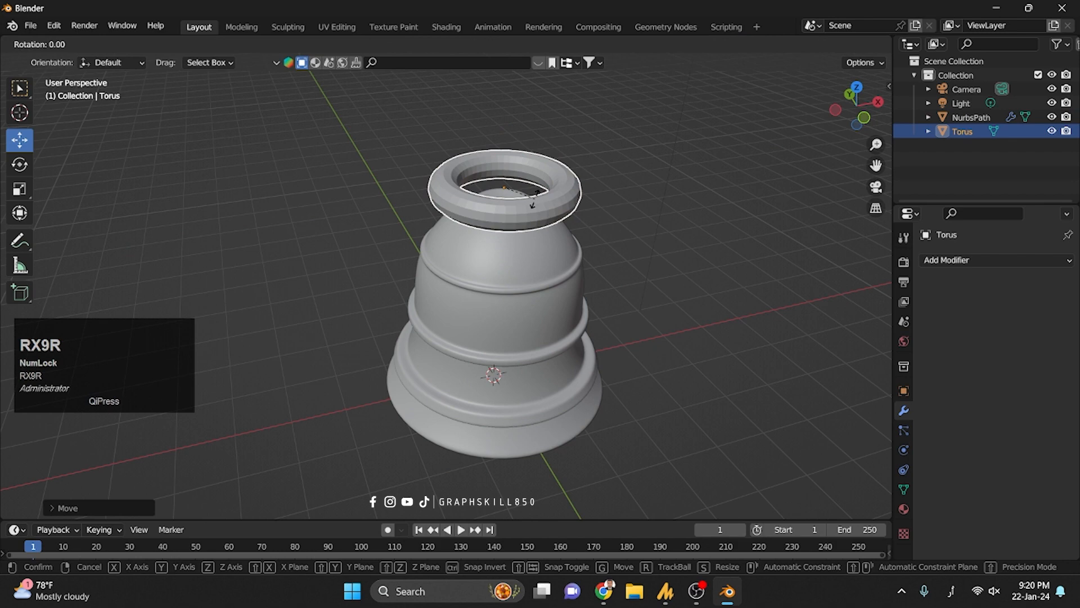
key(x)
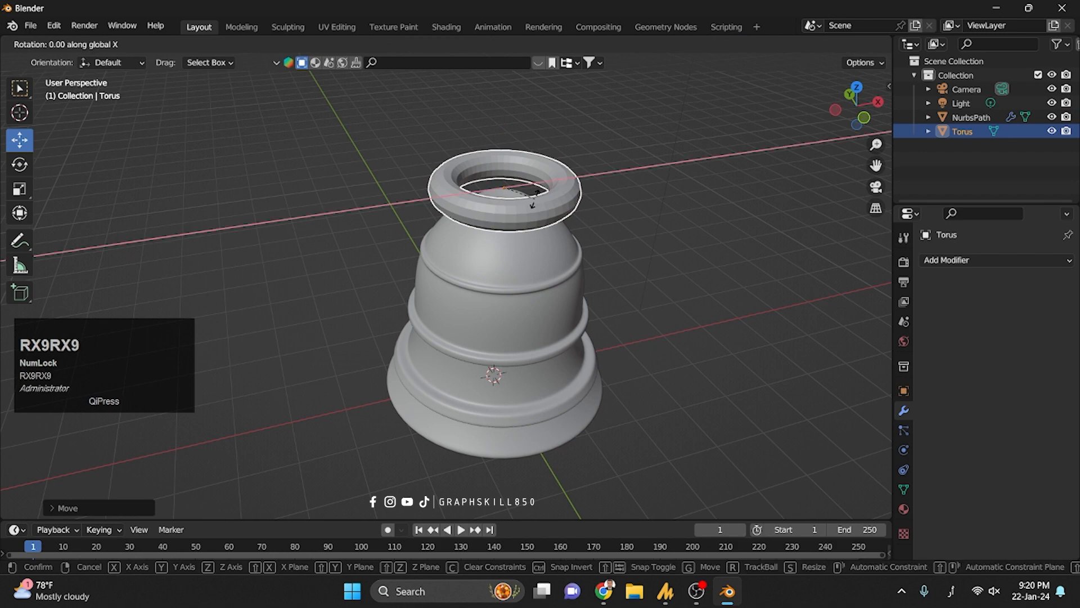
right_click(521, 222)
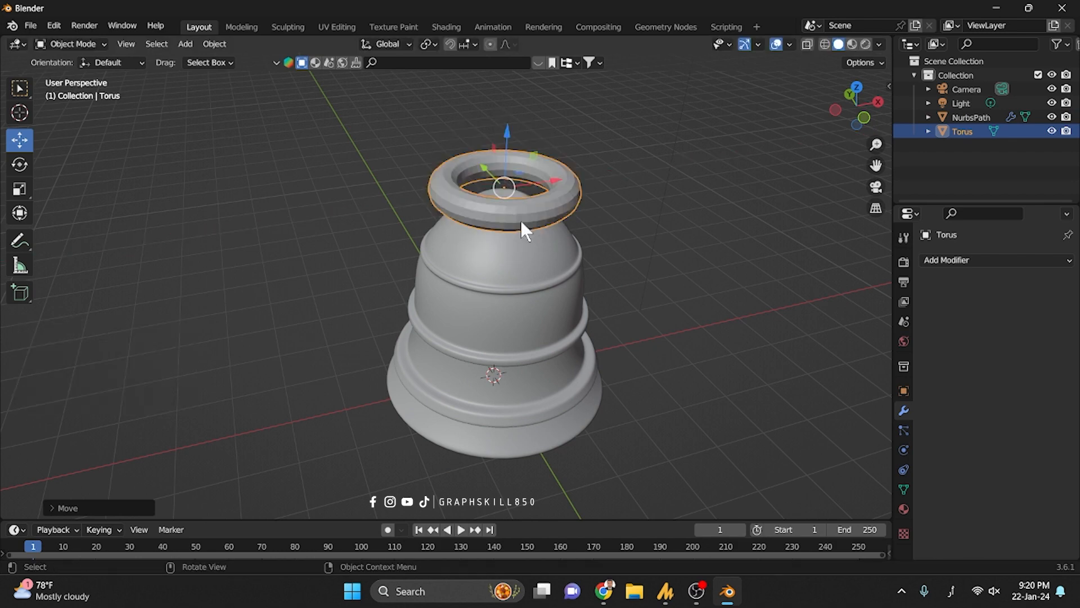
Rotate the torus 90 degrees about the global X axis so it stands upright on the bell.
key(NumLock)
key(super+space)
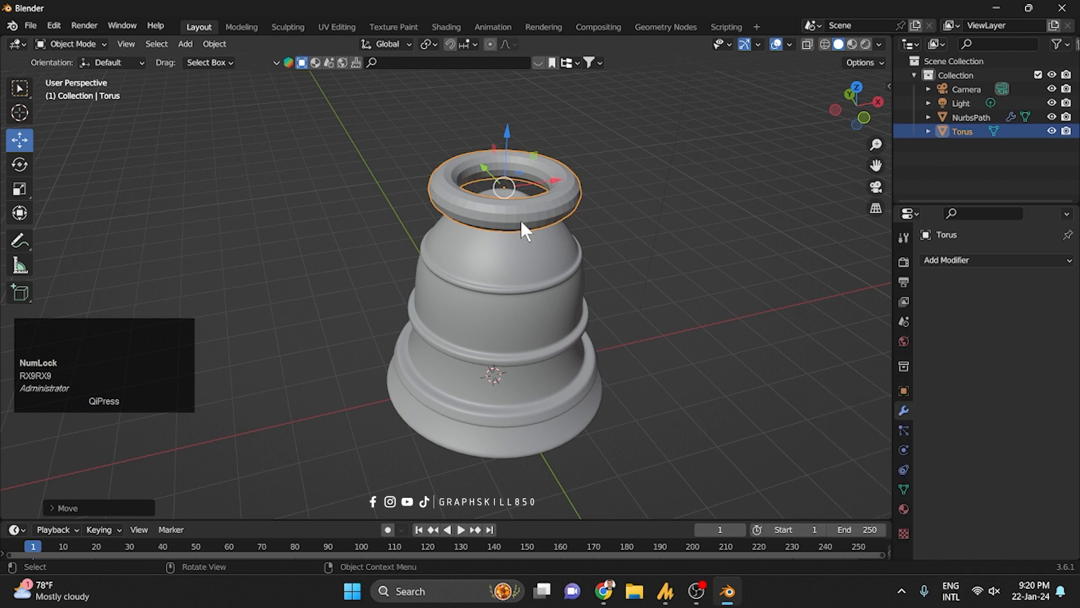
text(r)
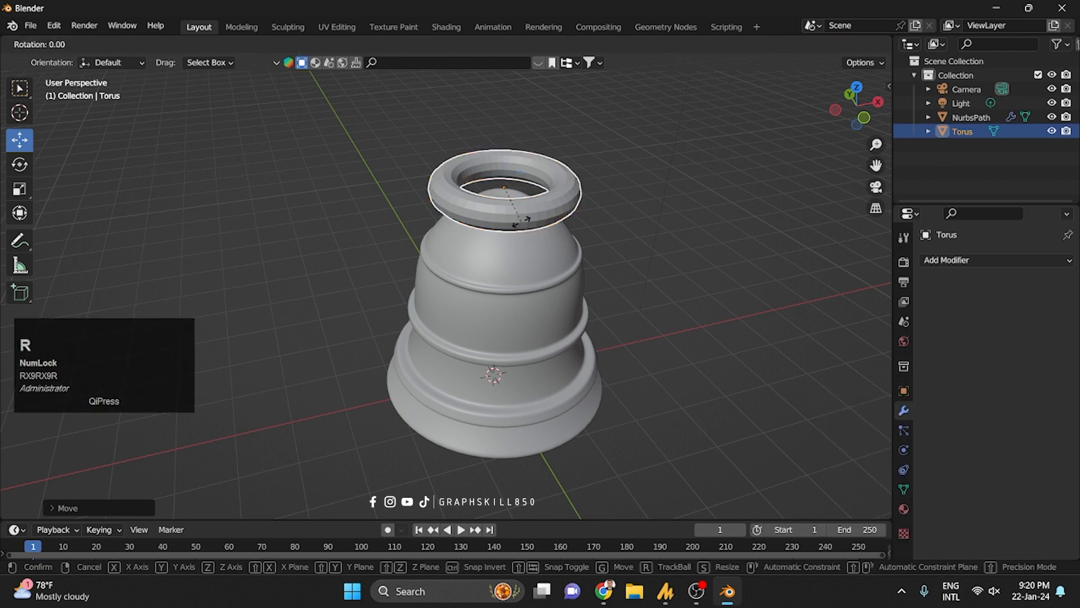
text(x90)
click(521, 220)
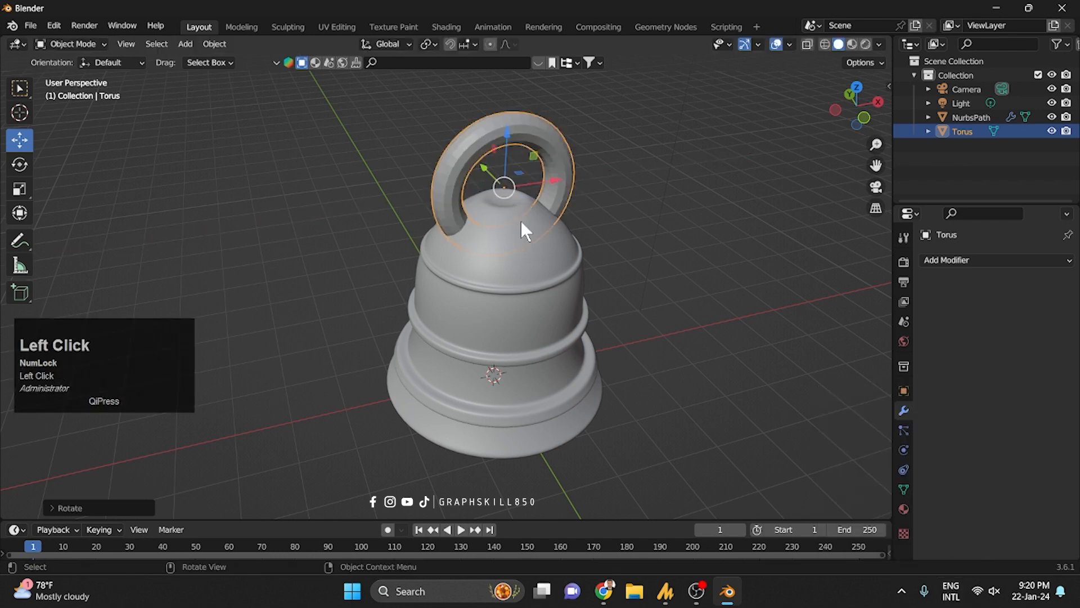
Scale the torus down to a small ring and lower it along Z until its lower half sinks into the bell's top.
key(s)
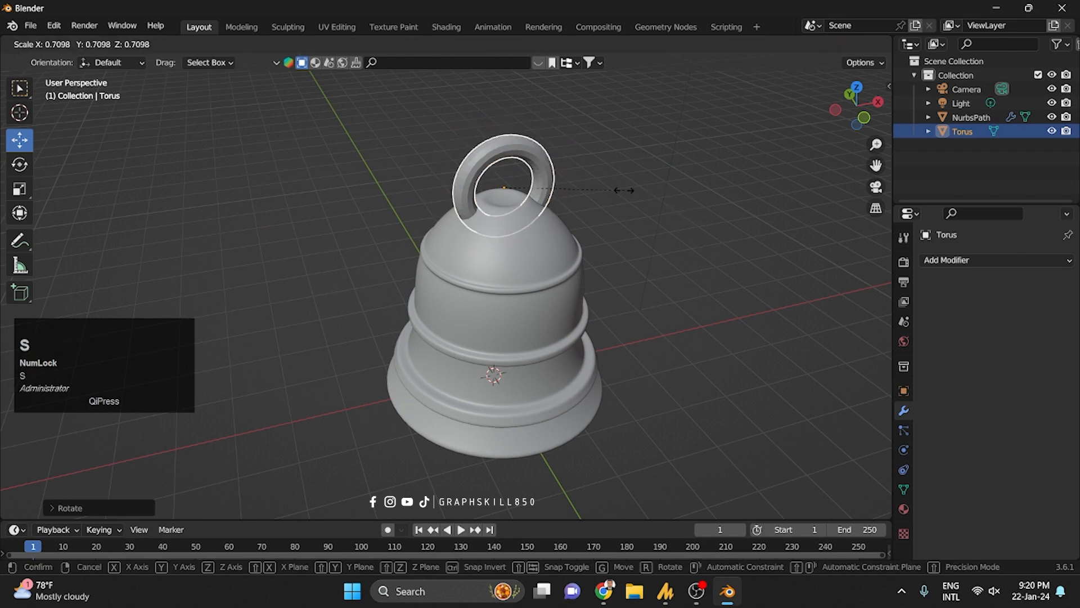
click(512, 188)
scroll(518, 171, up, 4)
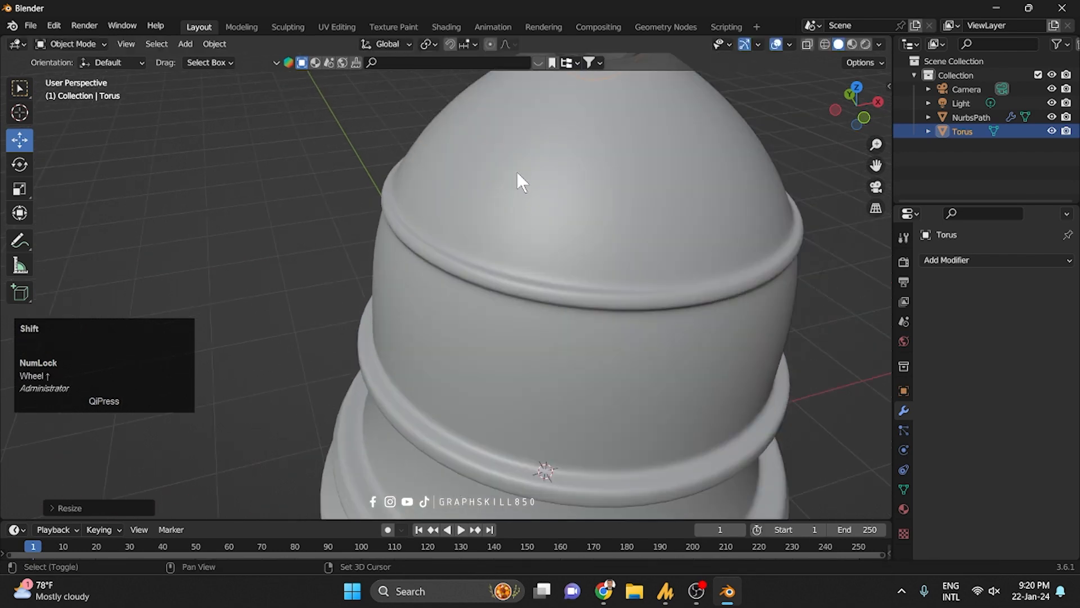
shift+middle_drag(517, 171, 471, 254)
key(s)
click(585, 177)
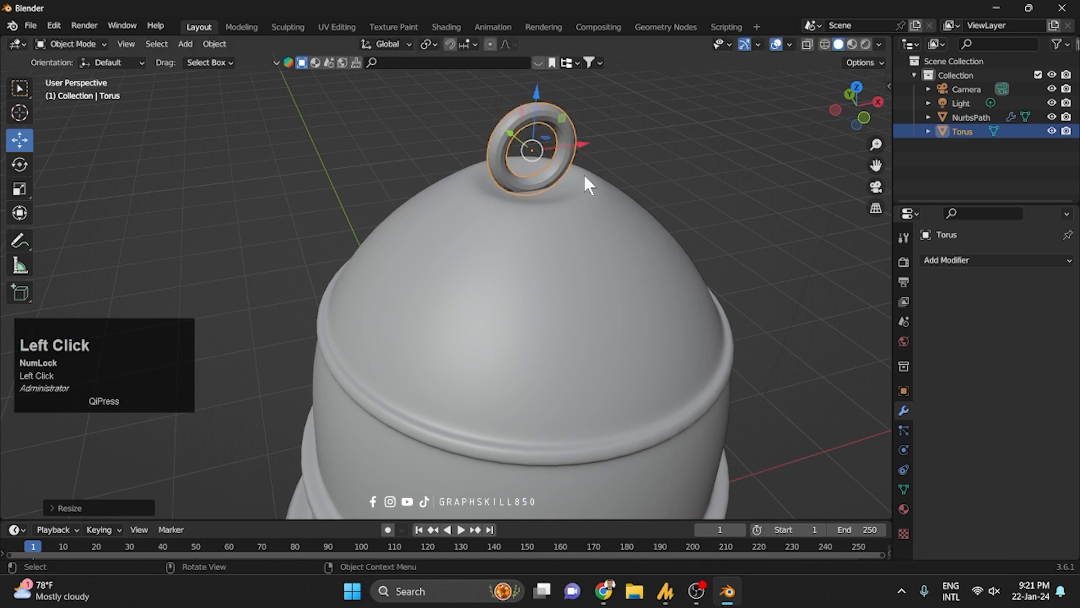
drag(533, 93, 535, 126)
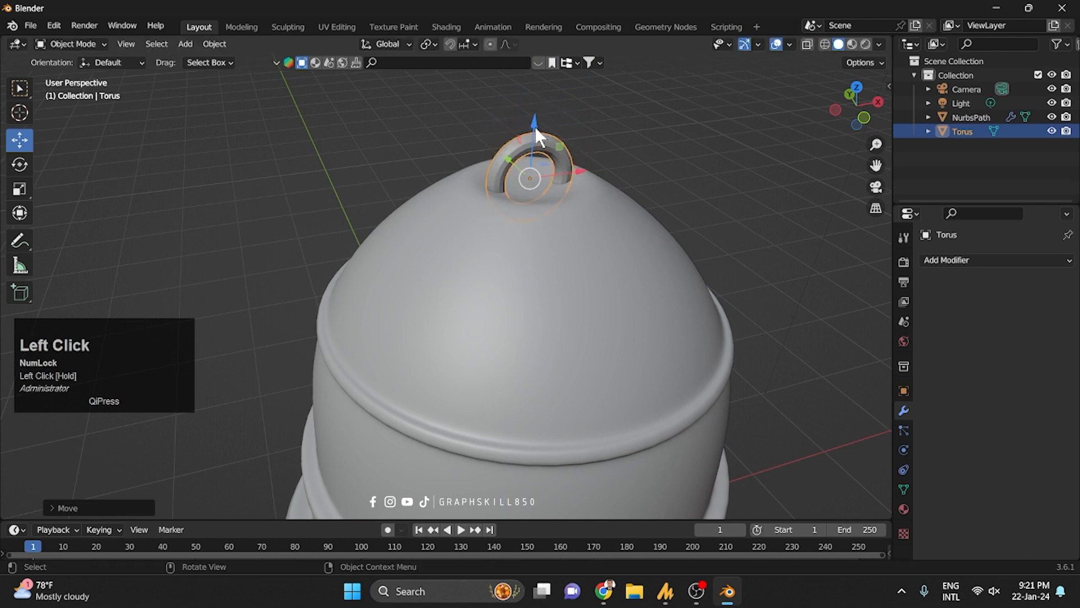
Add a Subdivision Surface modifier to the torus, and apply the subdivision modifiers of both the torus and the bell.
click(942, 262)
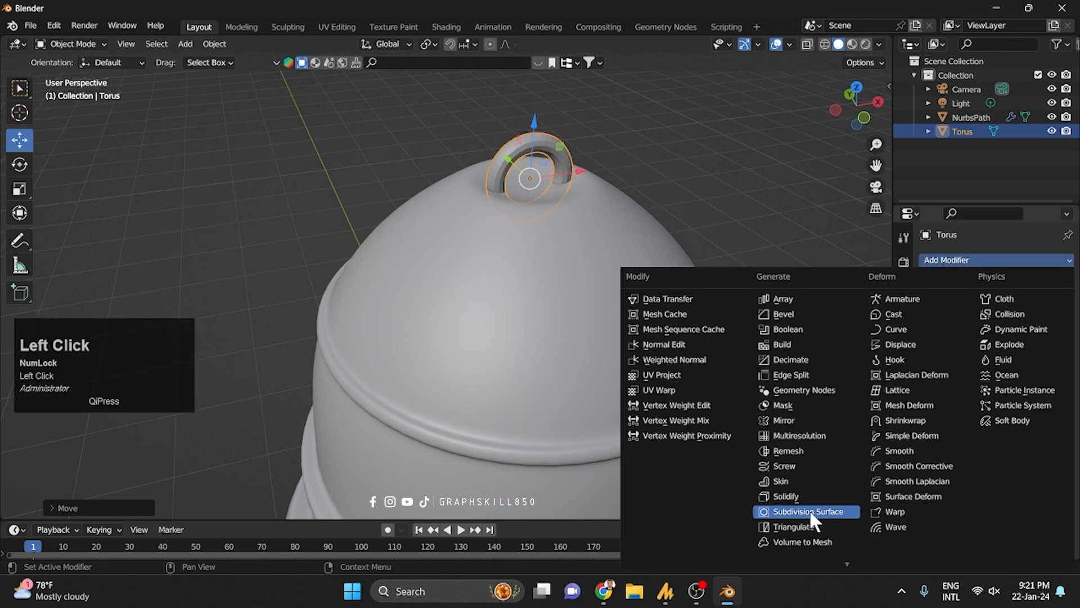
click(774, 512)
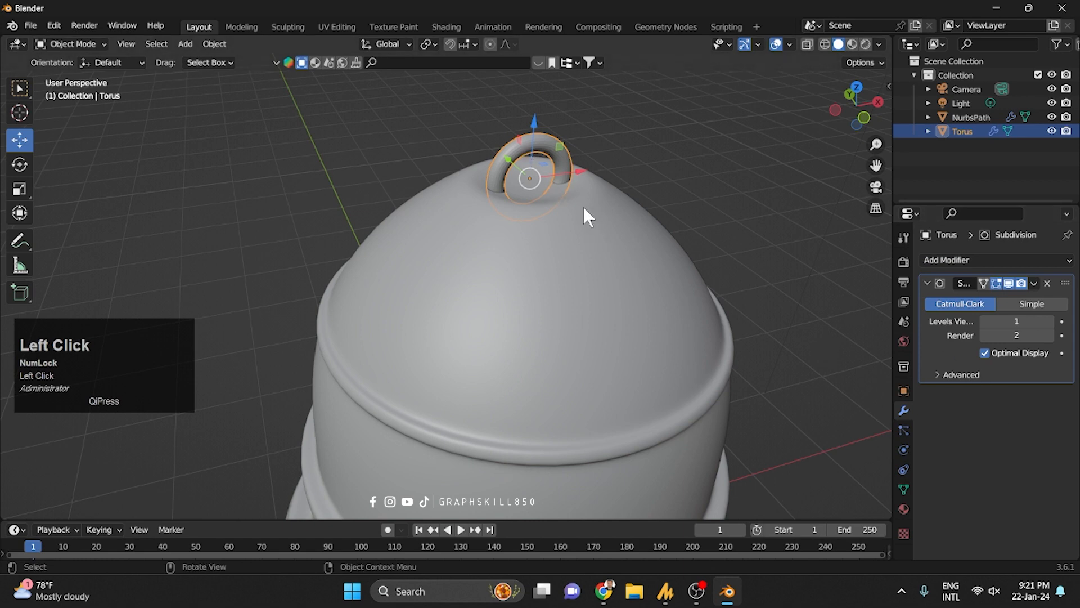
click(535, 254)
click(1034, 283)
click(1036, 298)
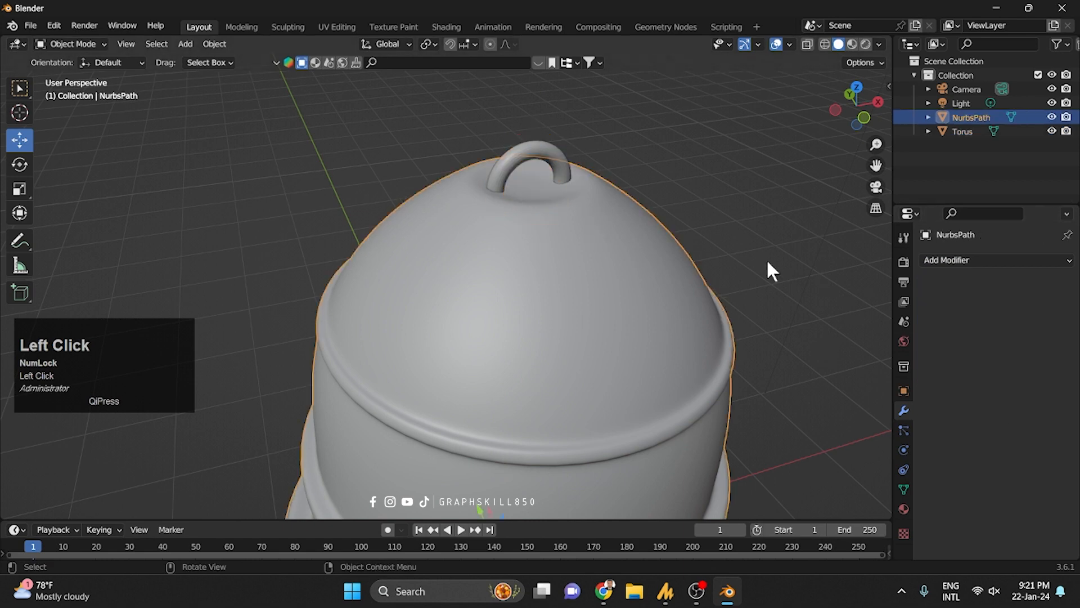
Switch the asset search to materials, show the asset bar and search for "gold".
scroll(589, 141, down, 5)
shift+middle_drag(589, 141, 503, 284)
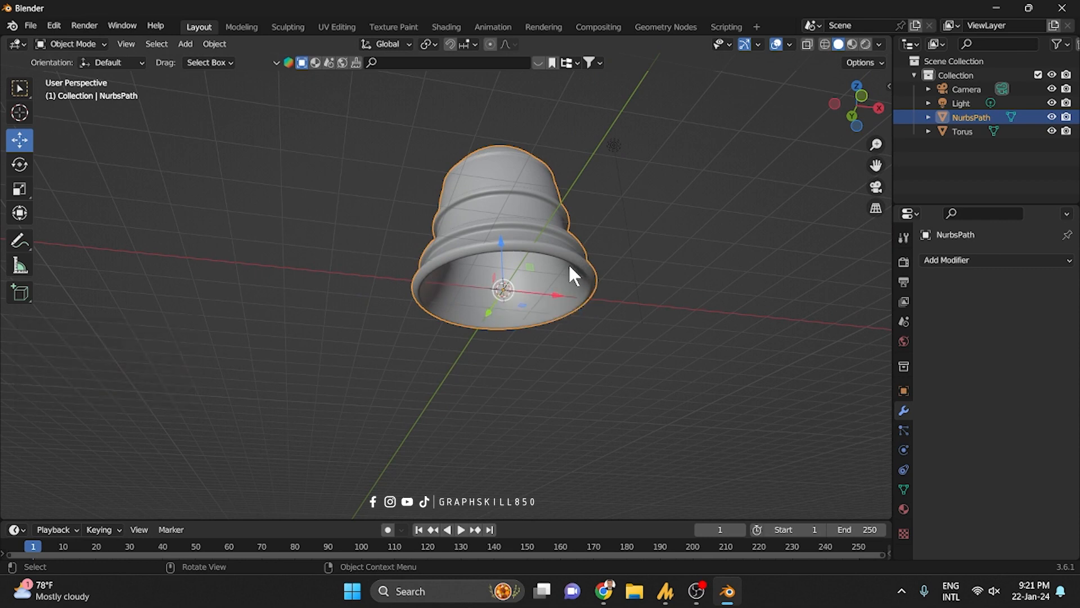
middle_drag(570, 268, 552, 337)
shift+middle_drag(567, 219, 717, 349)
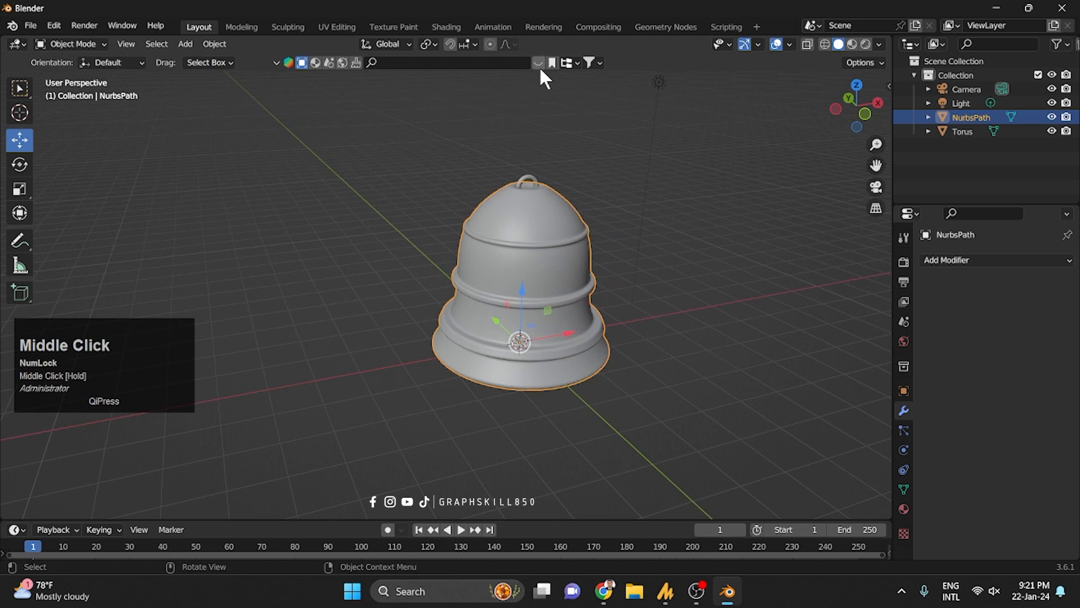
click(342, 62)
click(315, 62)
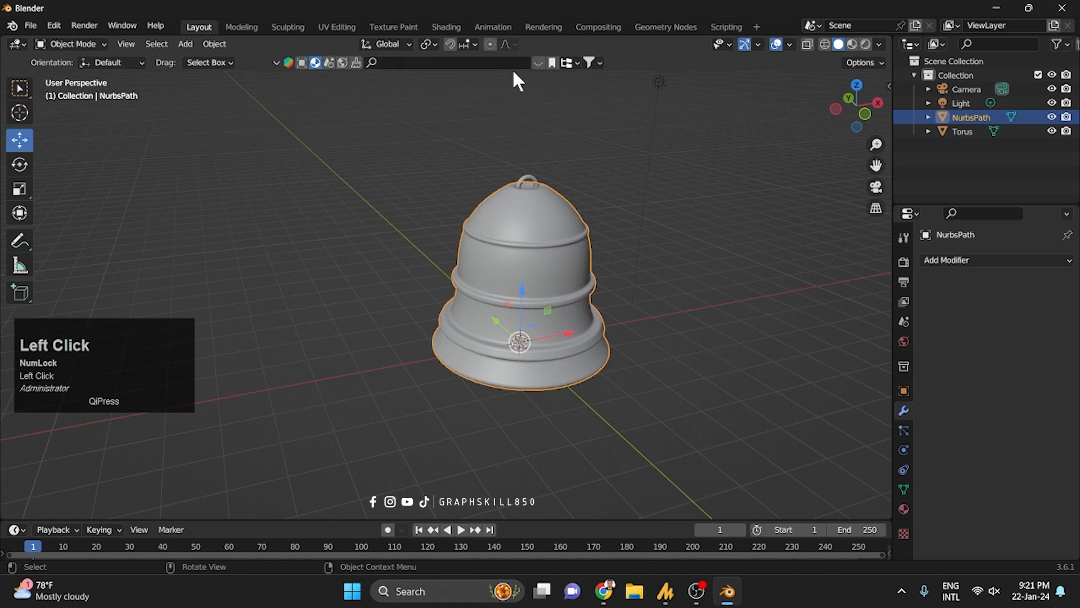
click(538, 63)
click(538, 63)
click(476, 67)
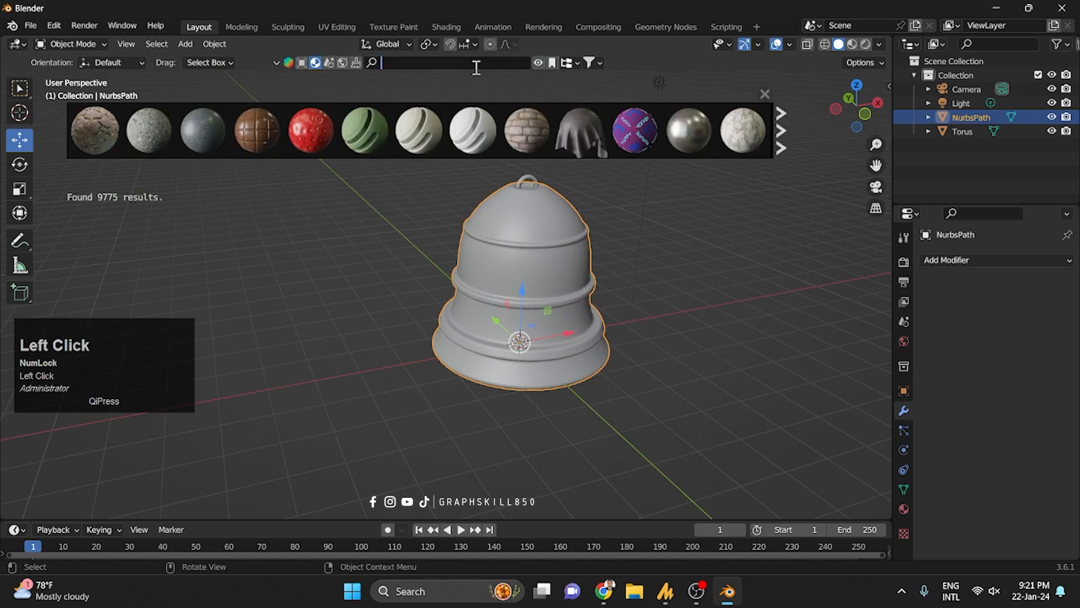
text(gold)
key(Return)
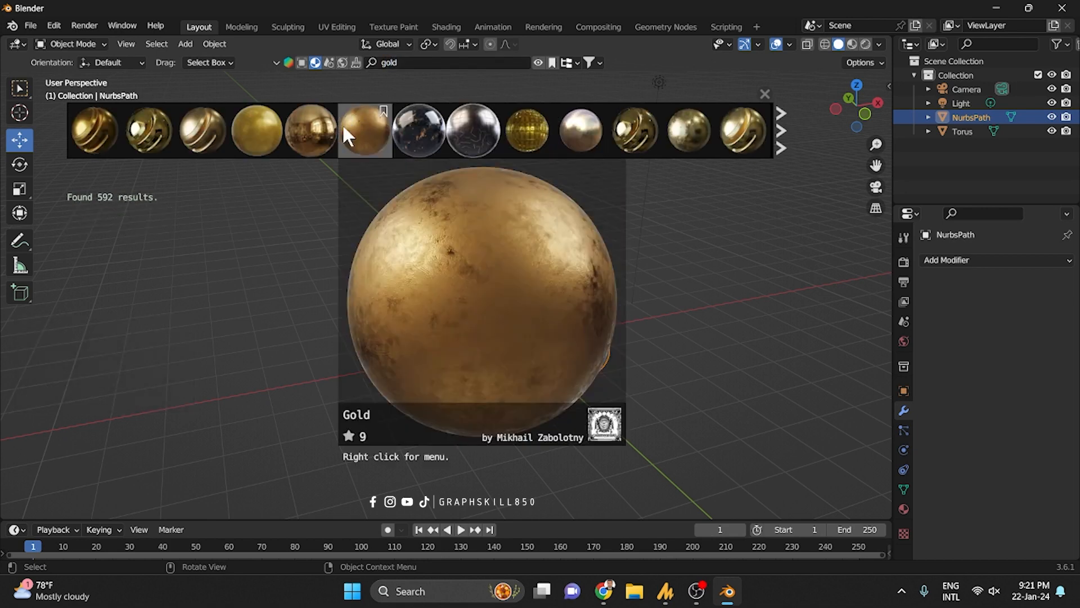
Apply the worn material named Gold to the bell and switch the viewport to Material Preview shading.
mouse_move(307, 148)
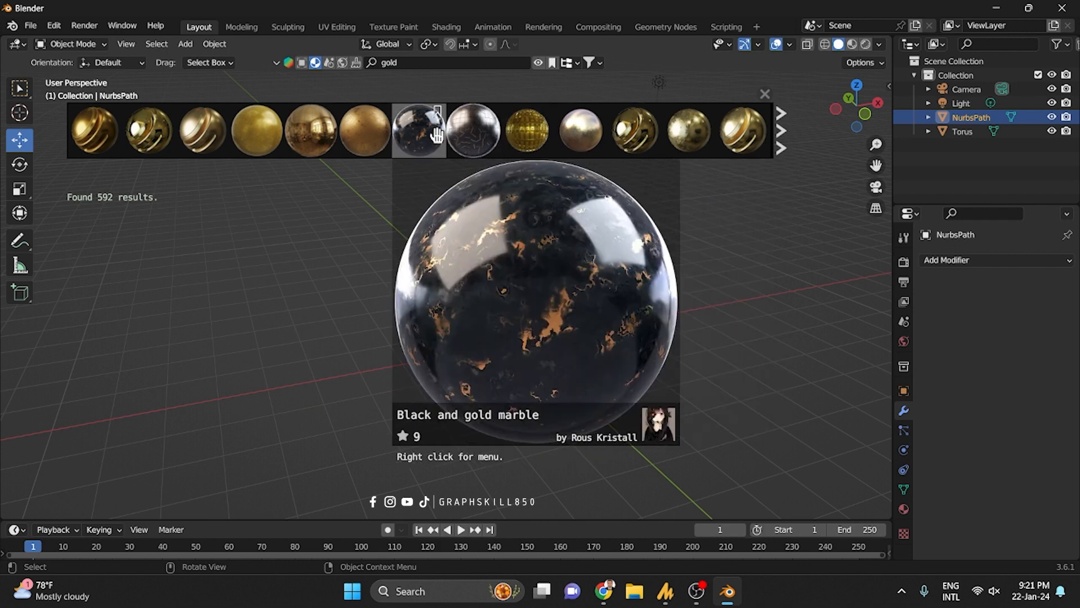
mouse_move(479, 137)
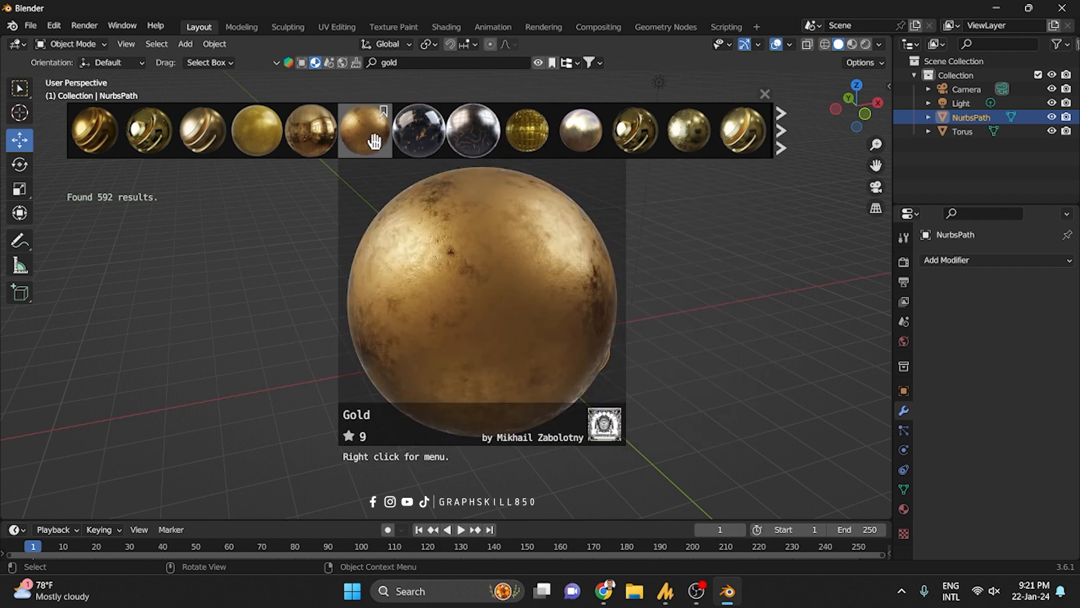
click(375, 140)
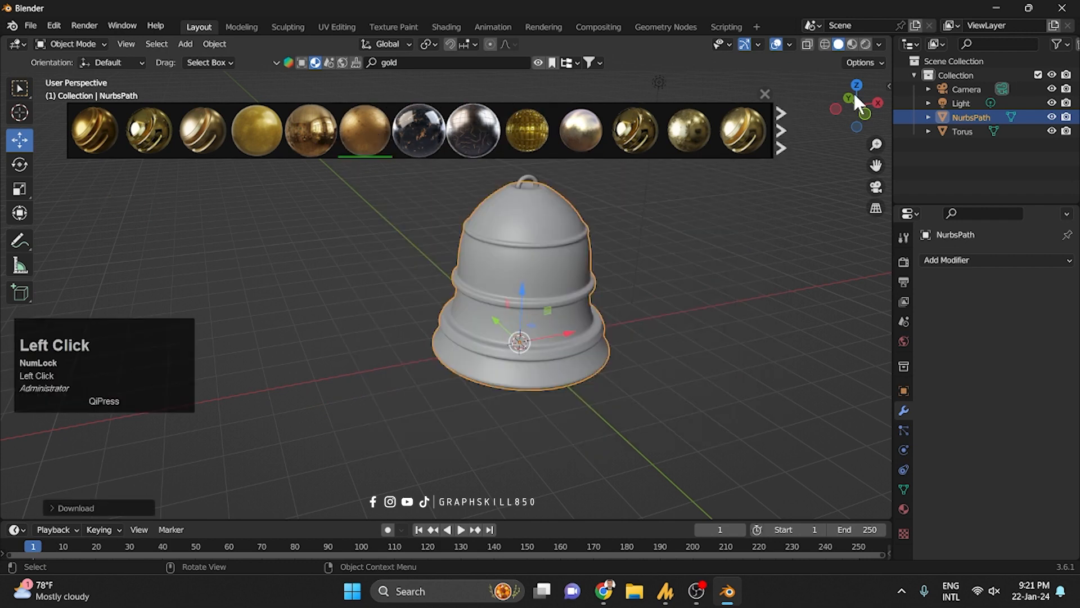
click(852, 45)
shift+middle_drag(450, 261, 402, 263)
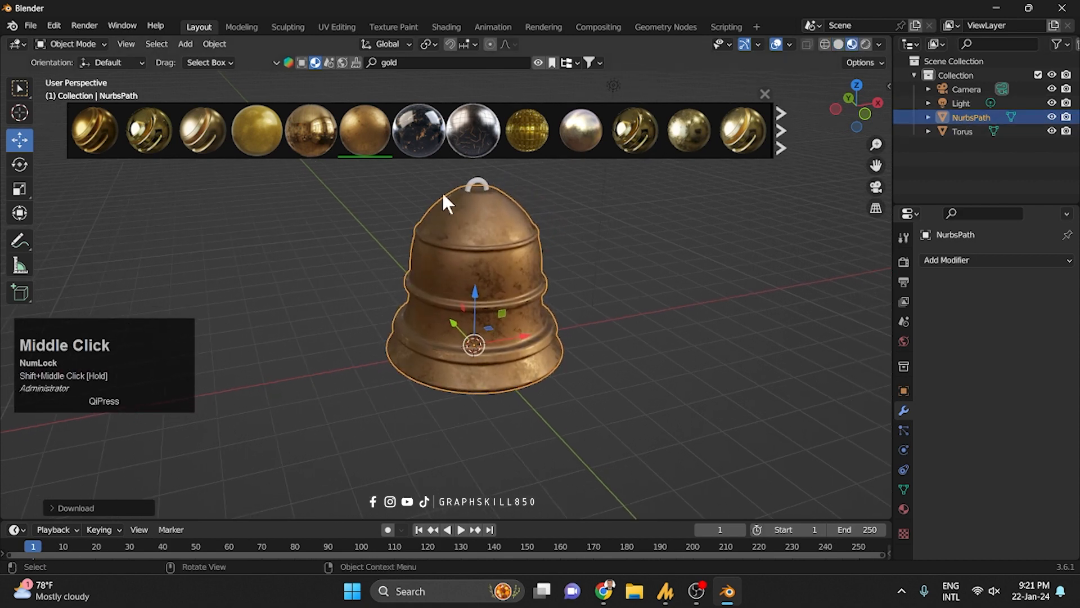
Select the torus ring on top of the bell, apply the same Gold material to it and close the asset bar.
scroll(441, 191, up, 2)
shift+middle_drag(451, 234, 455, 315)
click(490, 218)
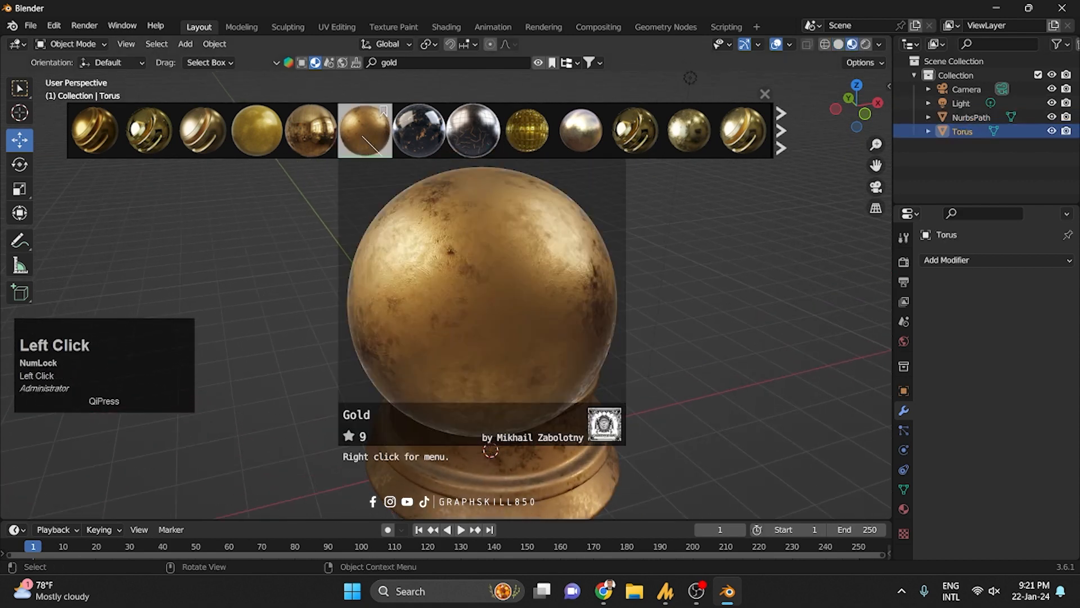
middle_drag(359, 299, 475, 222)
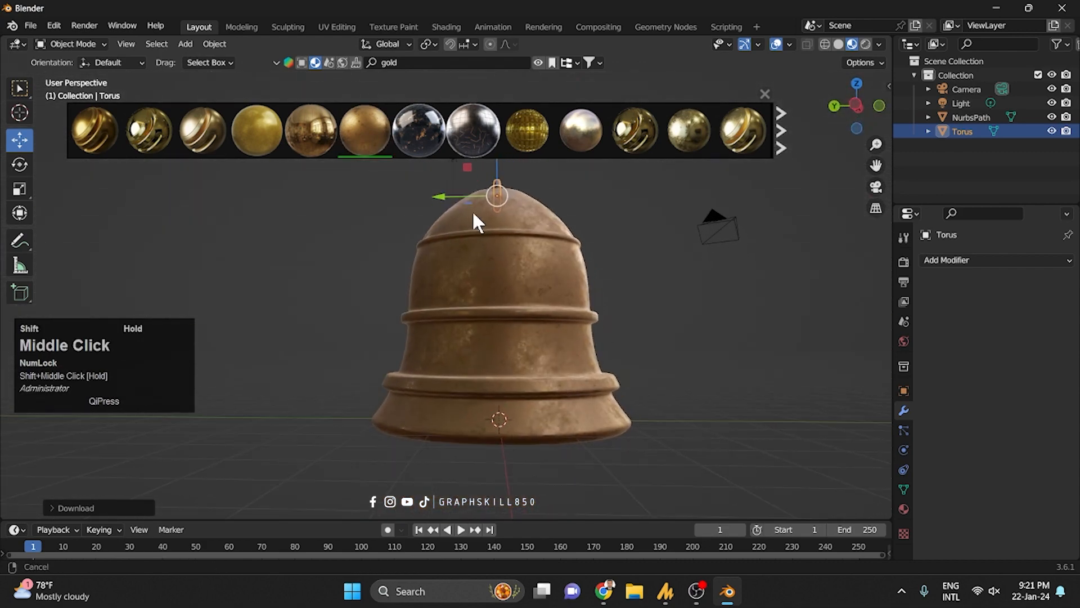
click(765, 94)
middle_drag(466, 168, 468, 221)
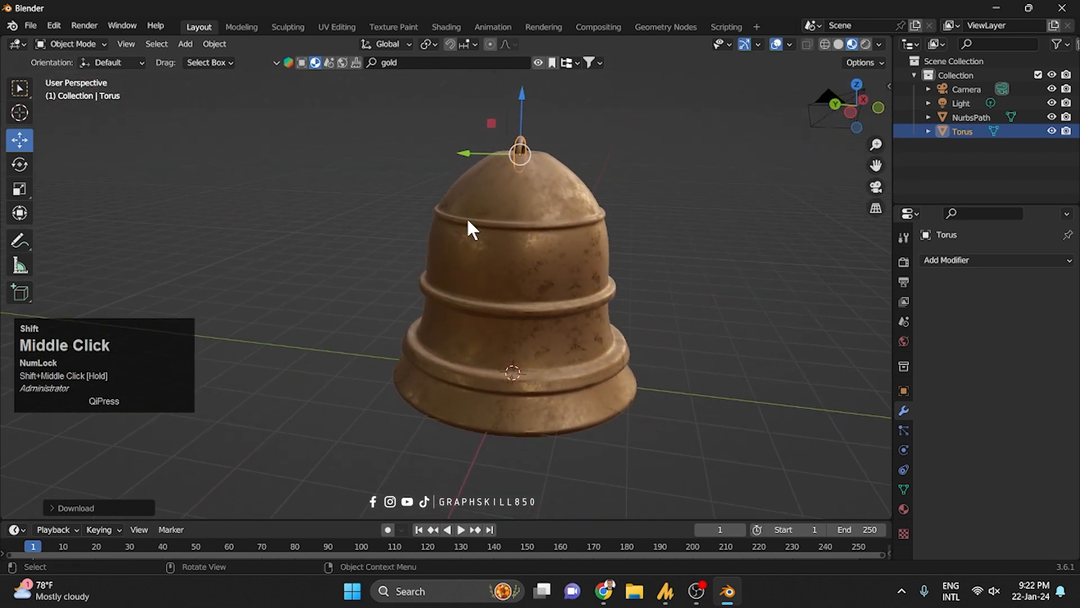